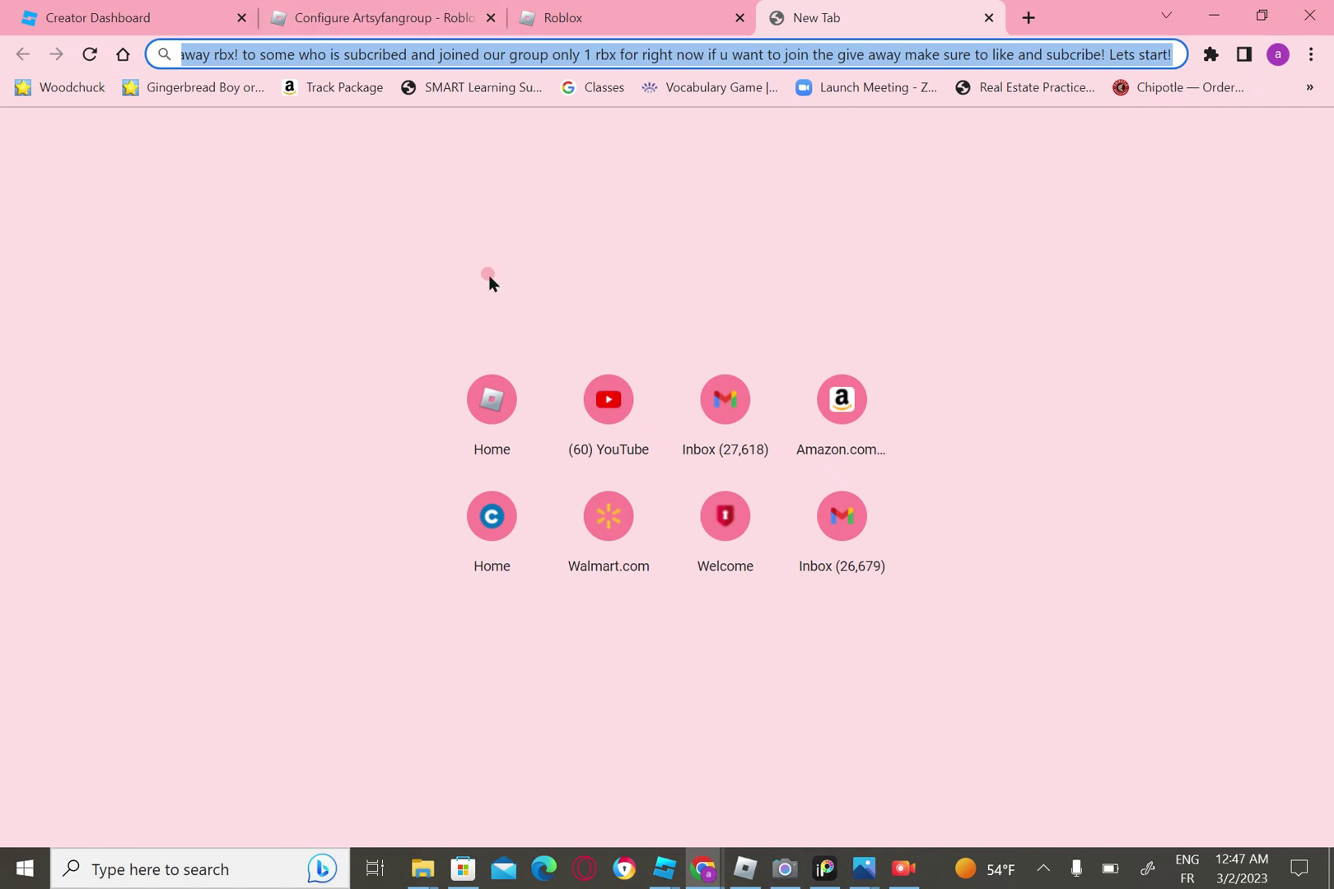
left_click(536, 312)
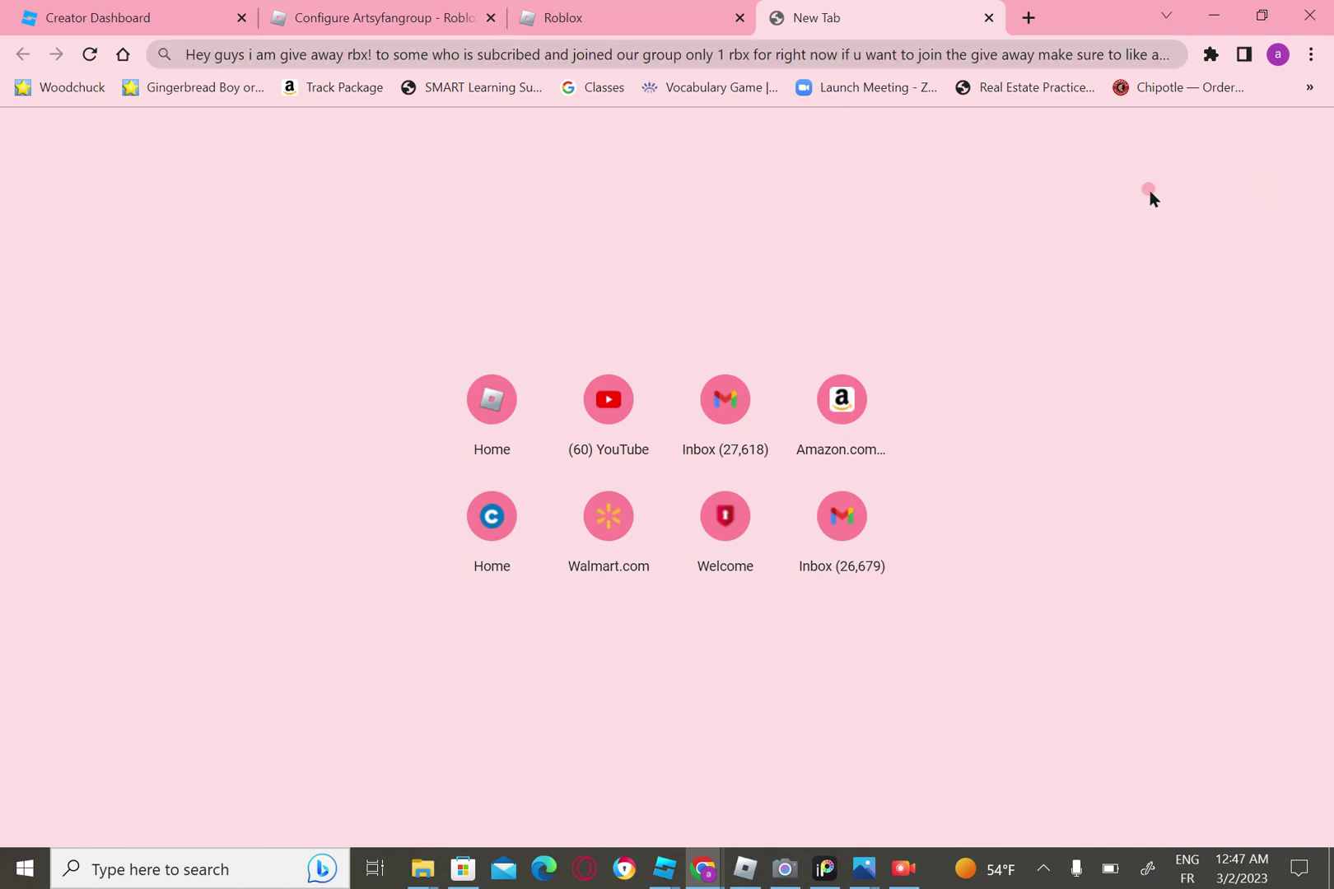
left_click_drag(1120, 53, 1186, 41)
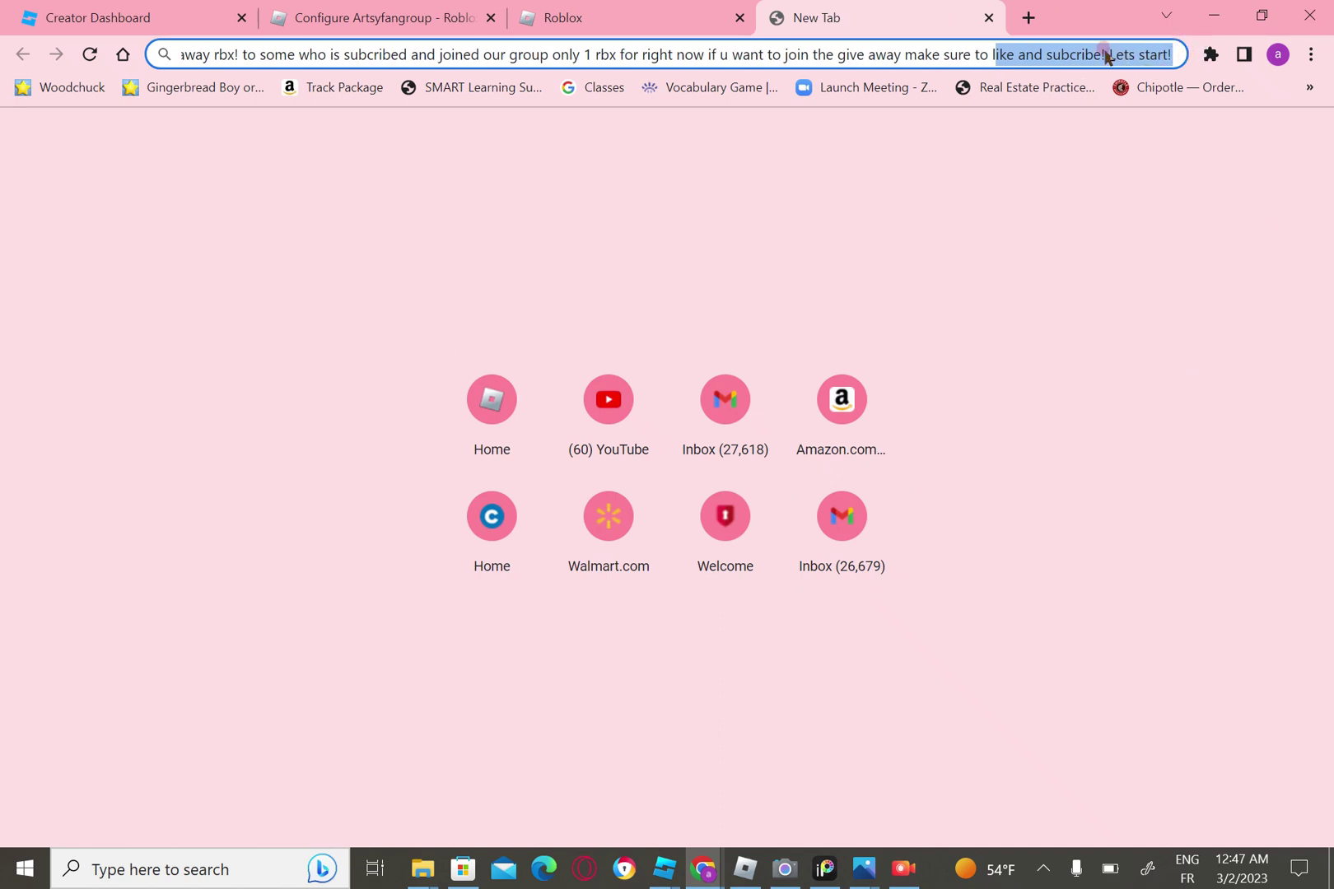
left_click(1077, 155)
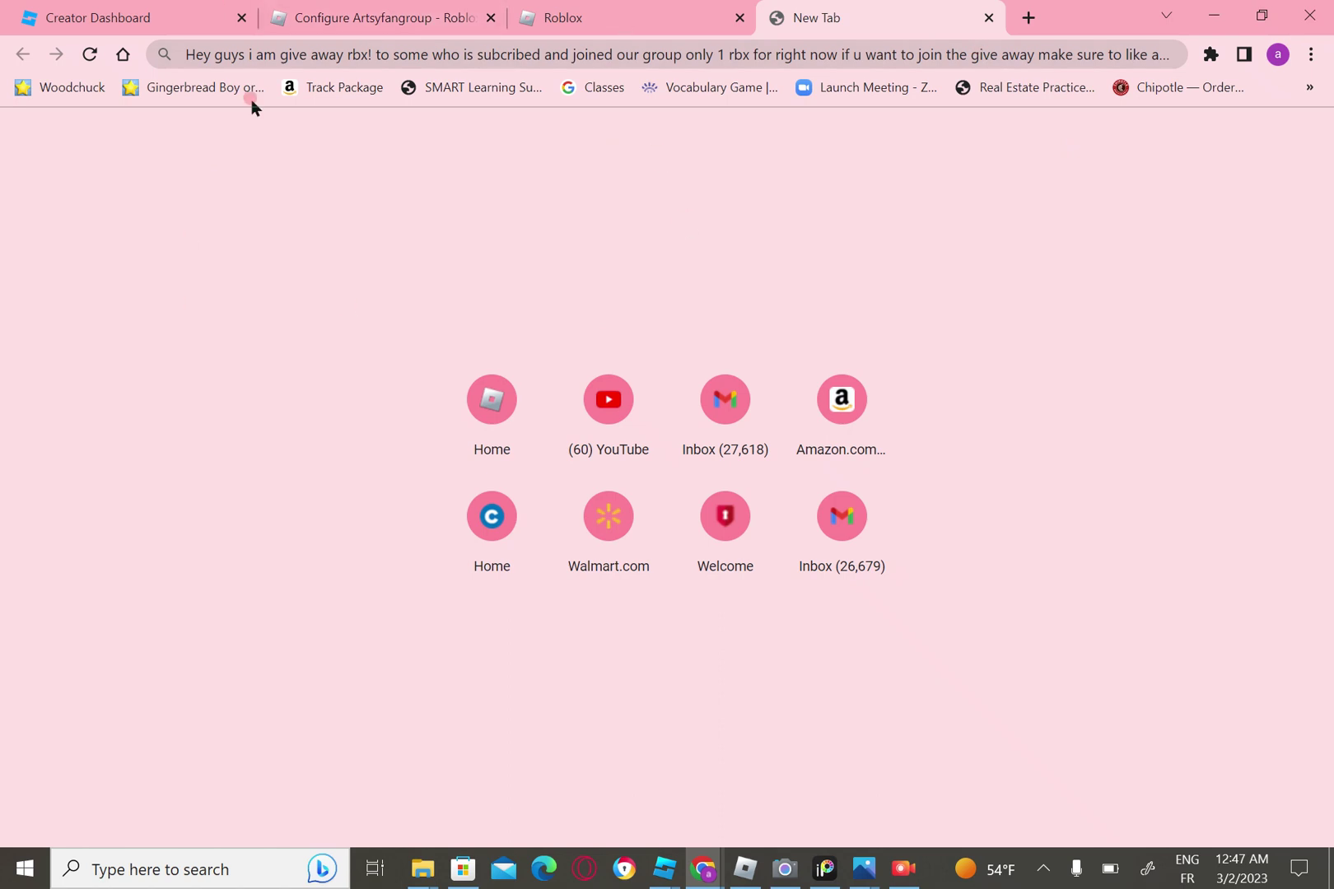
Switch to the browser tab with the group configuration and open the Artsyfangroup page from the Roblox groups list
right_click(376, 10)
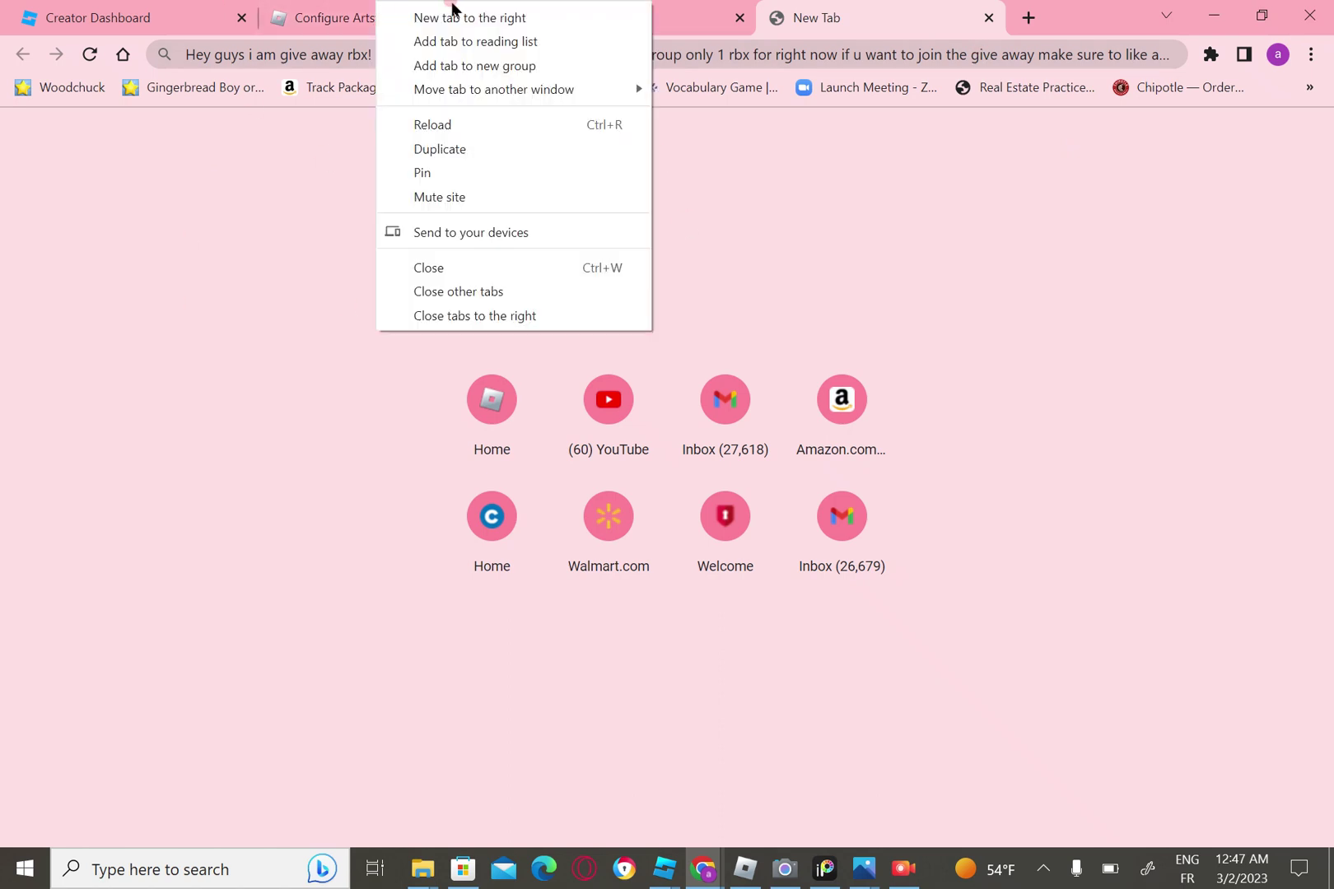
left_click(325, 11)
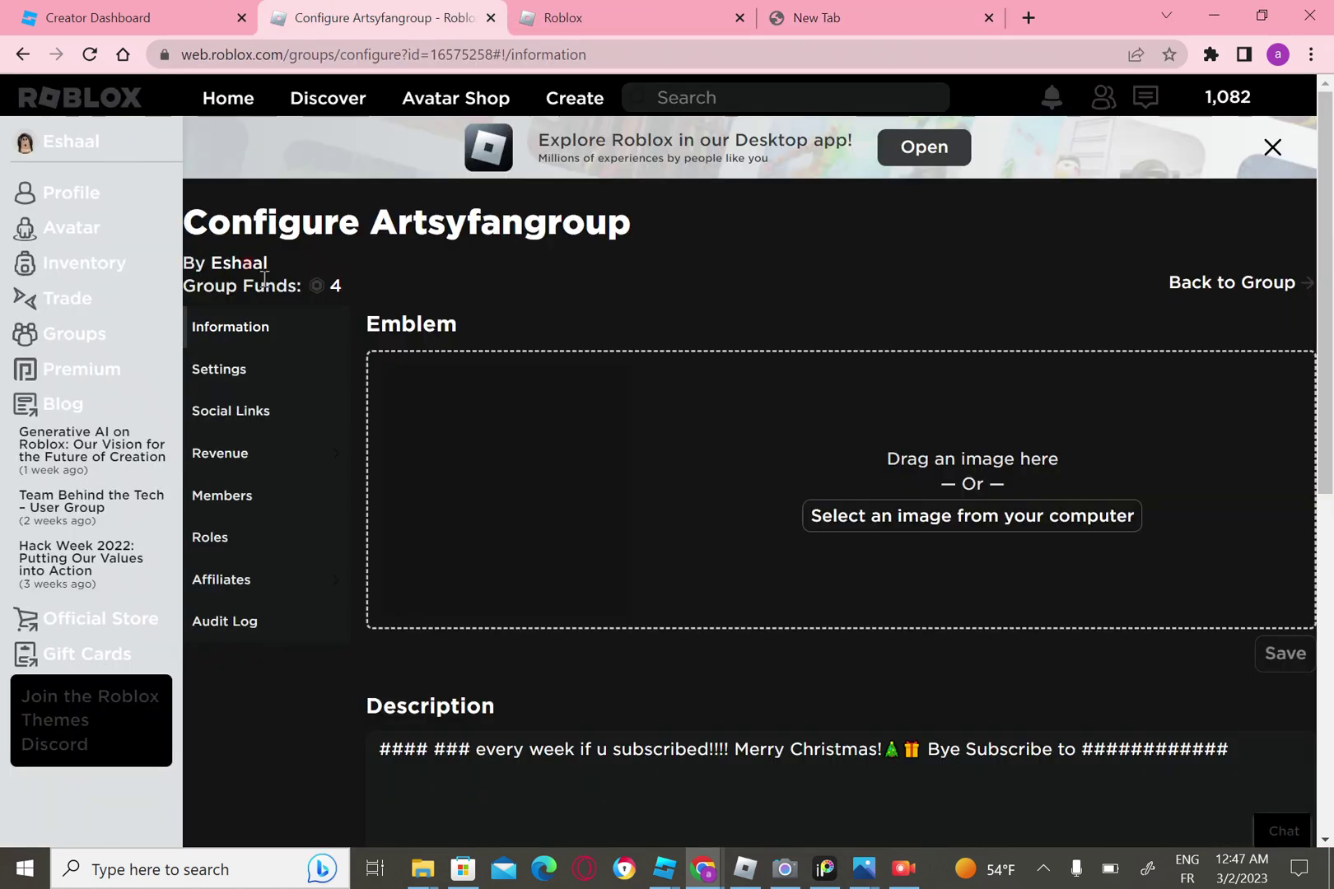
left_click(82, 100)
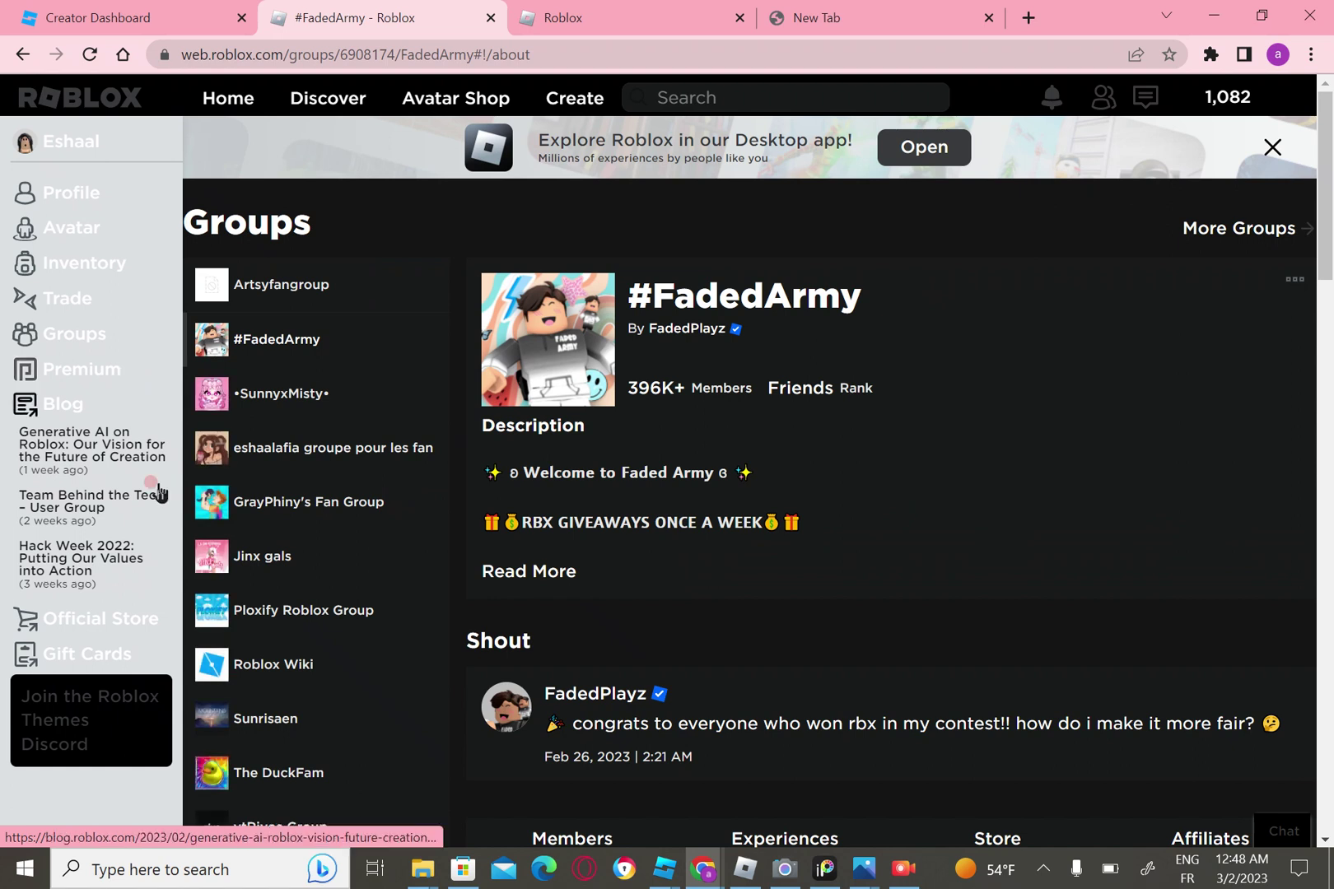
scroll(699, 251, "down", 4)
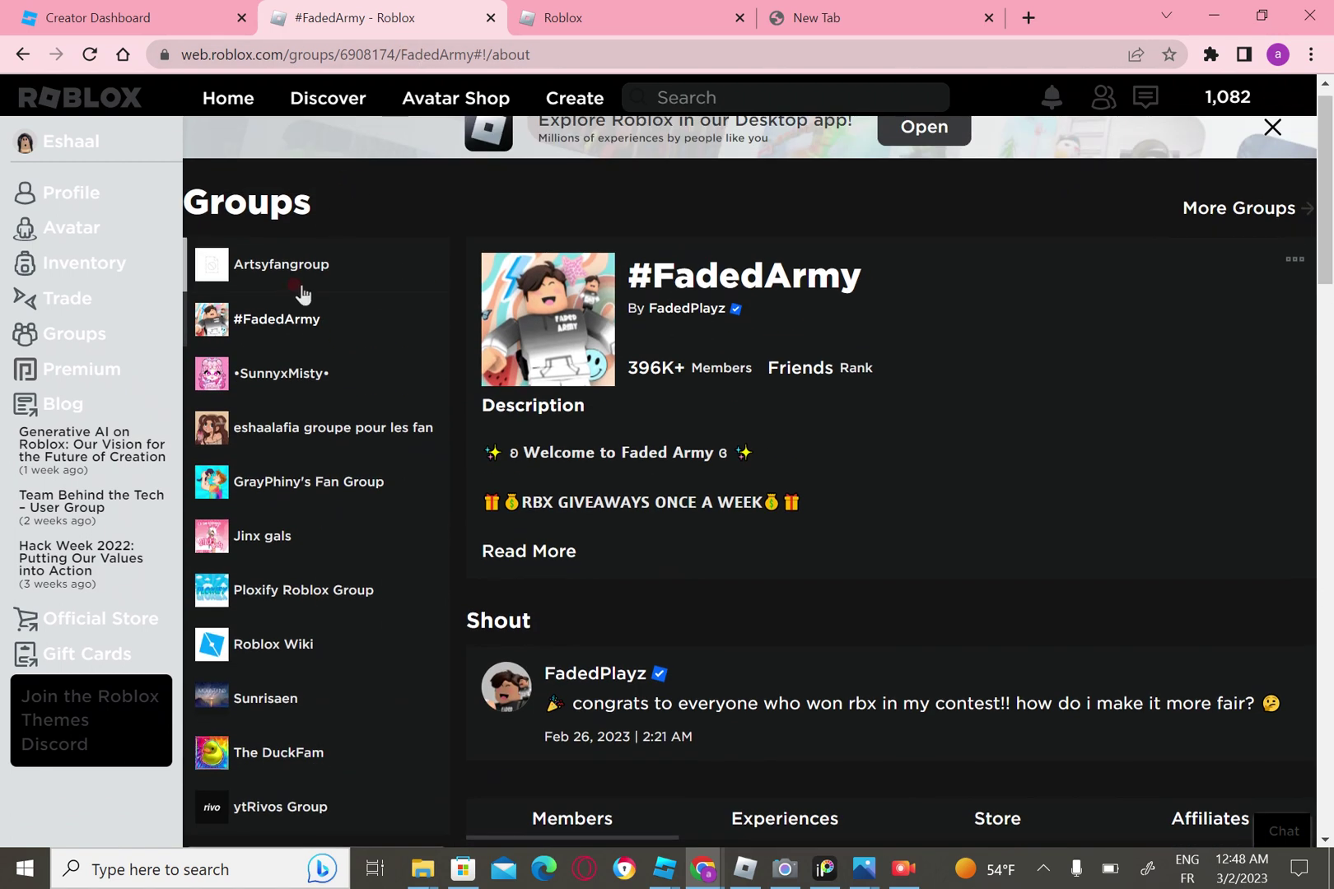
left_click(298, 265)
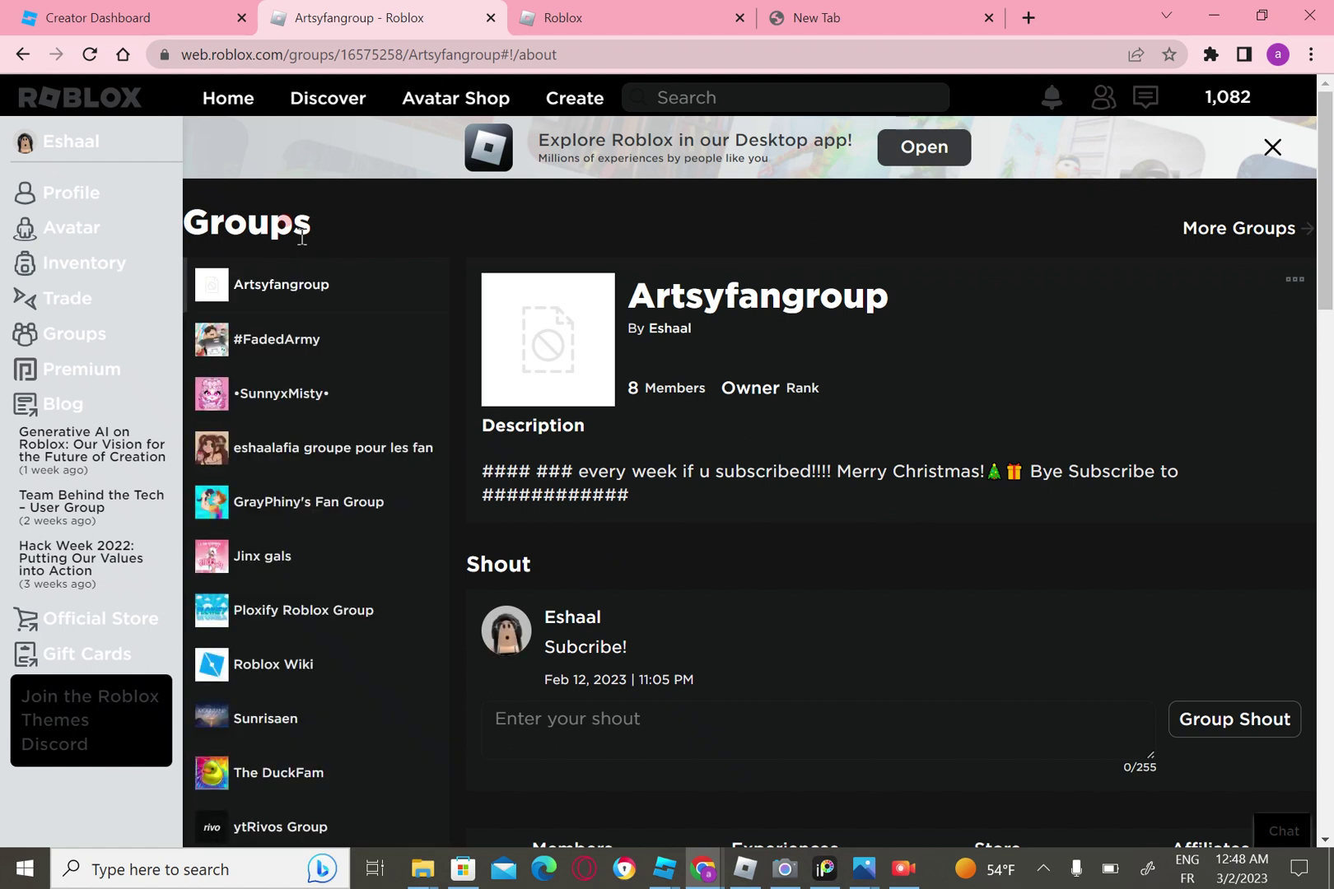
Open the configuration page of Artsyfangroup
scroll(302, 237, "down", 3)
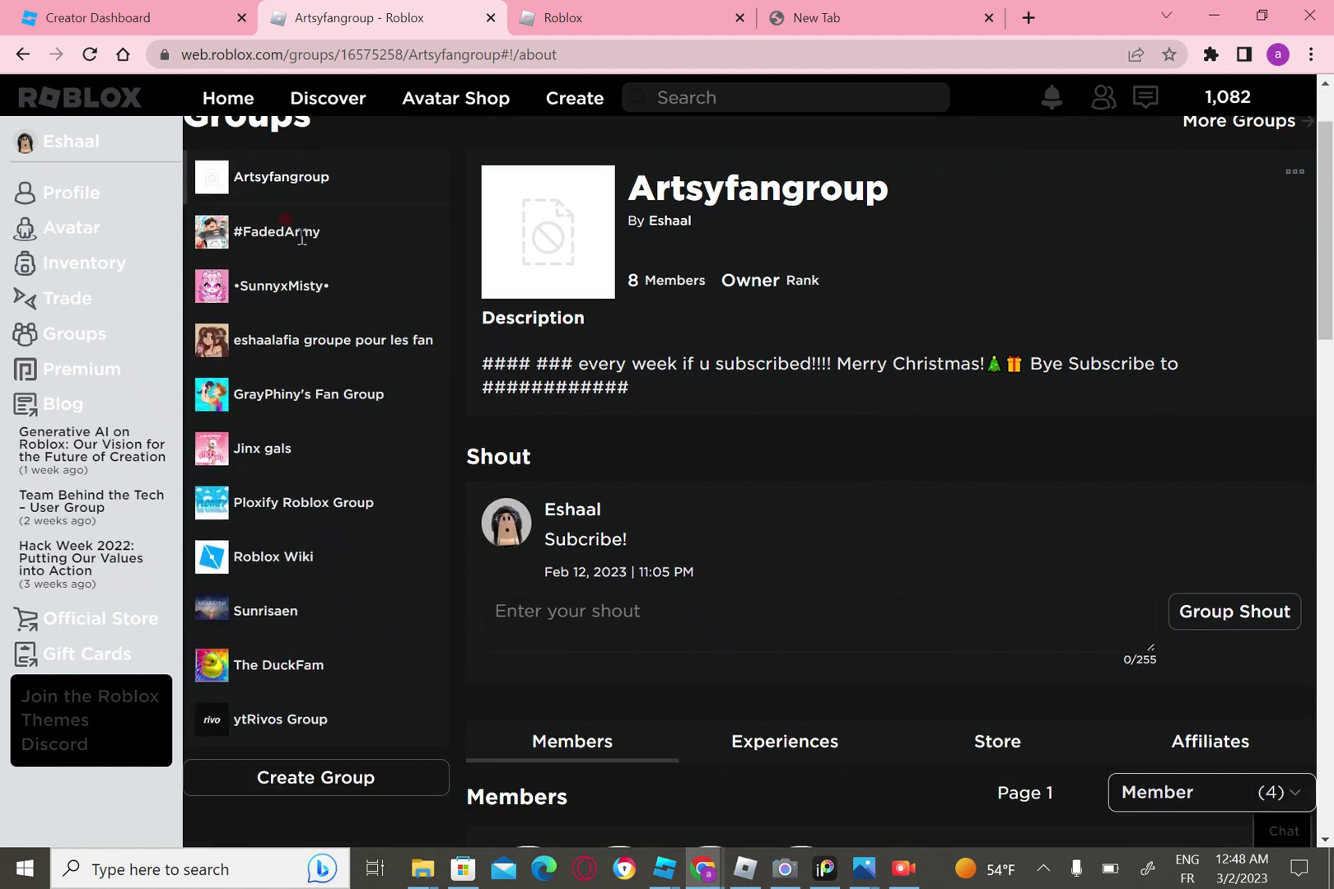
scroll(302, 237, "up", 3)
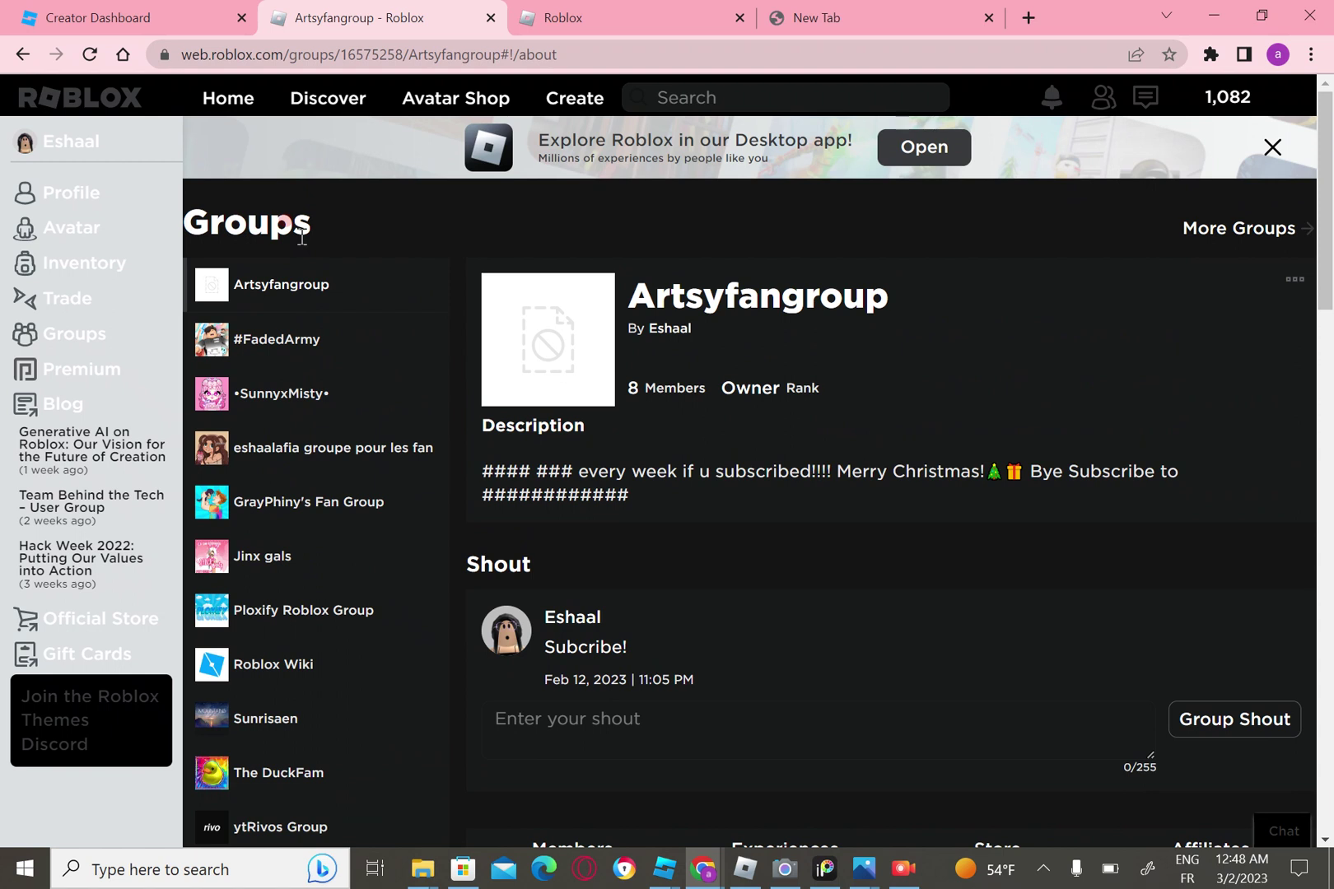
left_click(1311, 275)
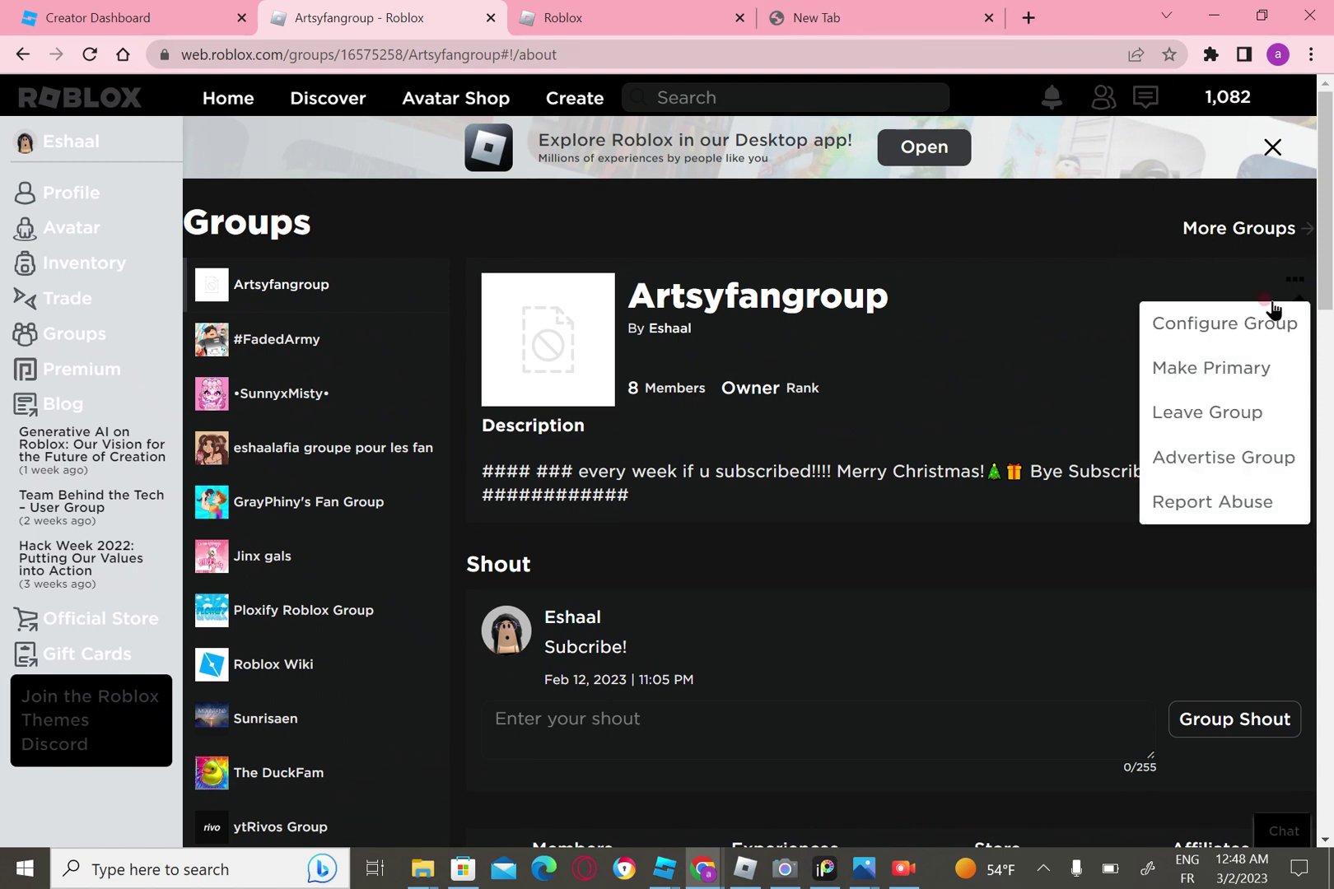
left_click(1218, 331)
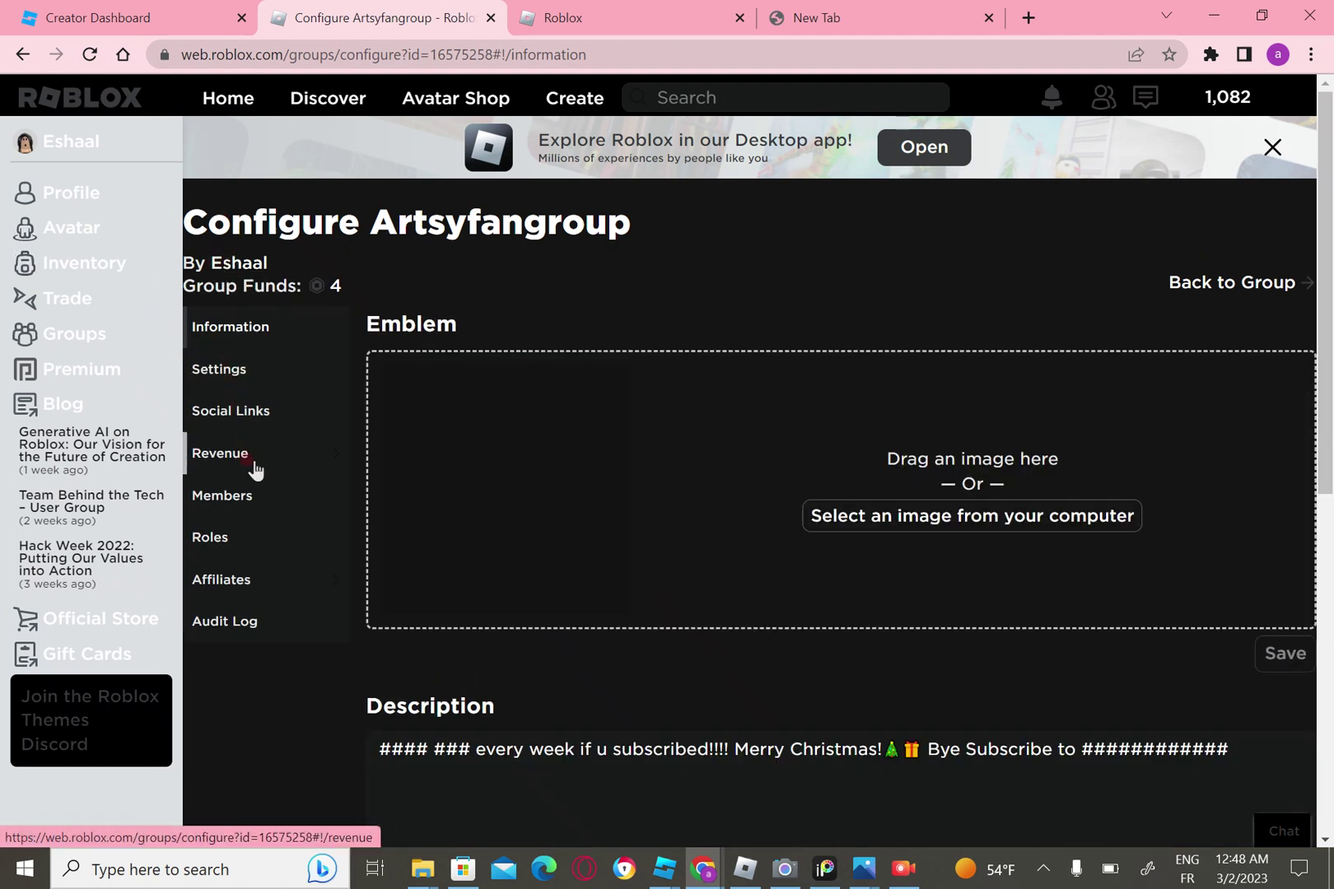
Open the One-time Payout page in the group's revenue settings
mouse_move(245, 459)
left_click(429, 559)
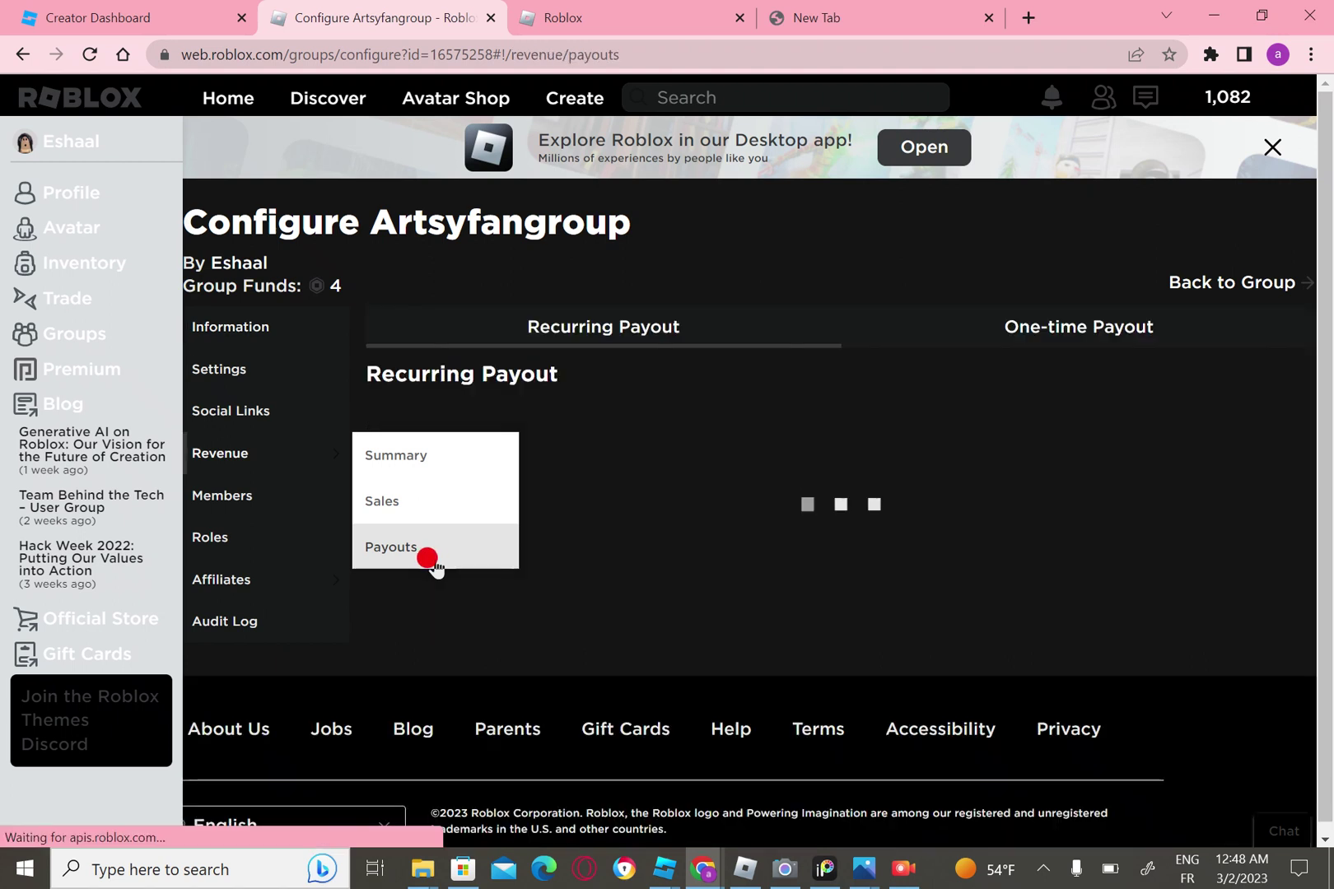
left_click(981, 347)
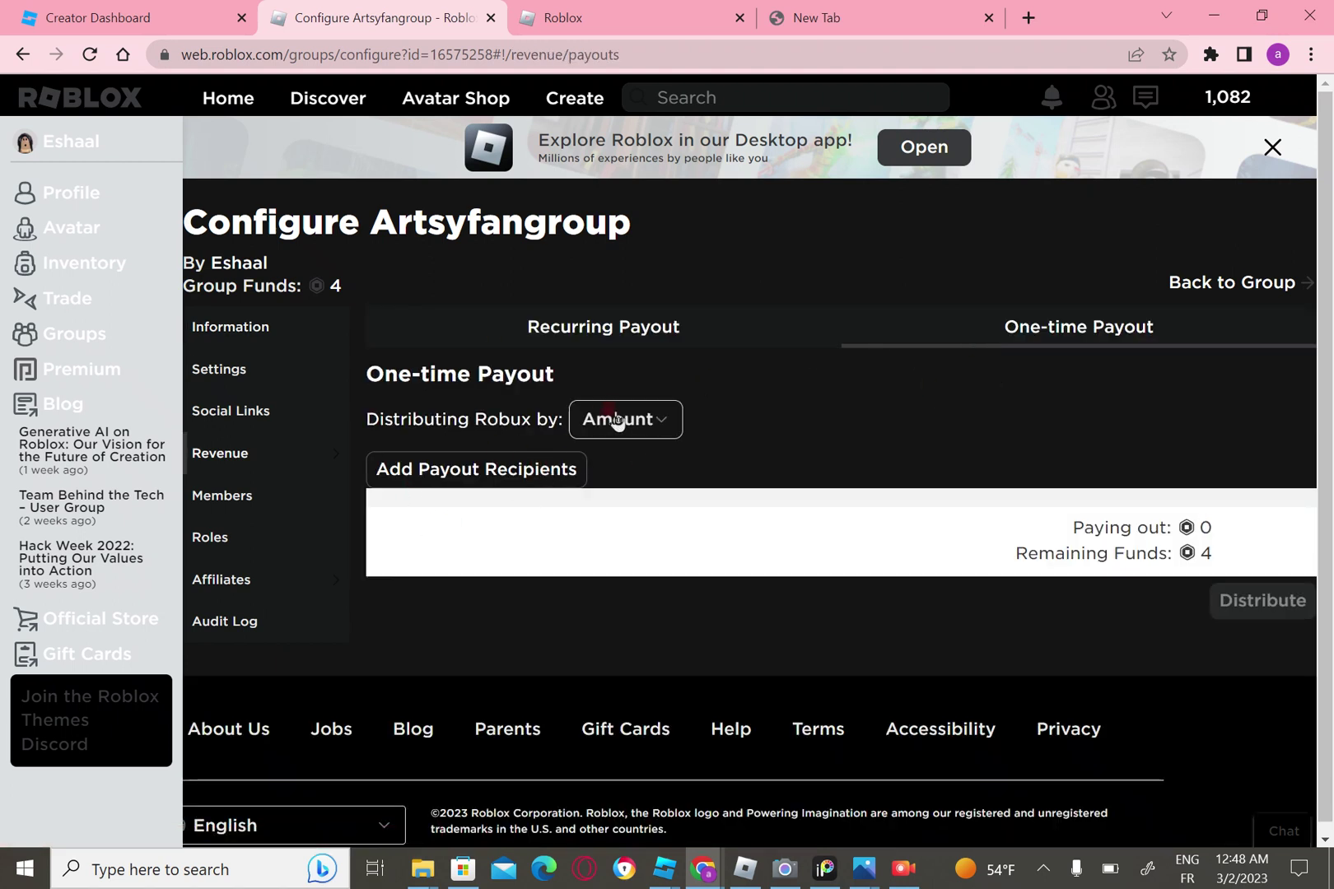
left_click(486, 474)
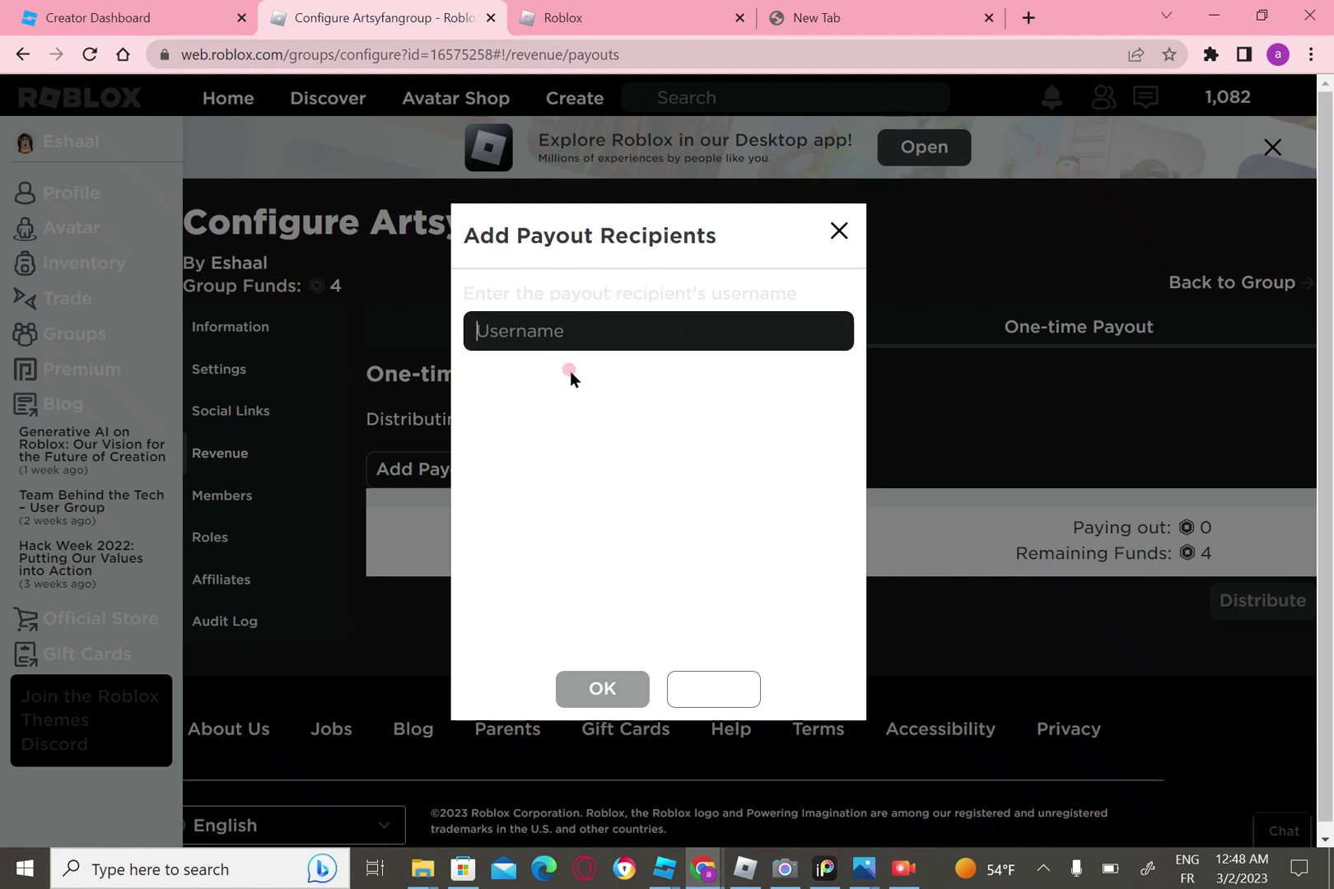
type("Mel")
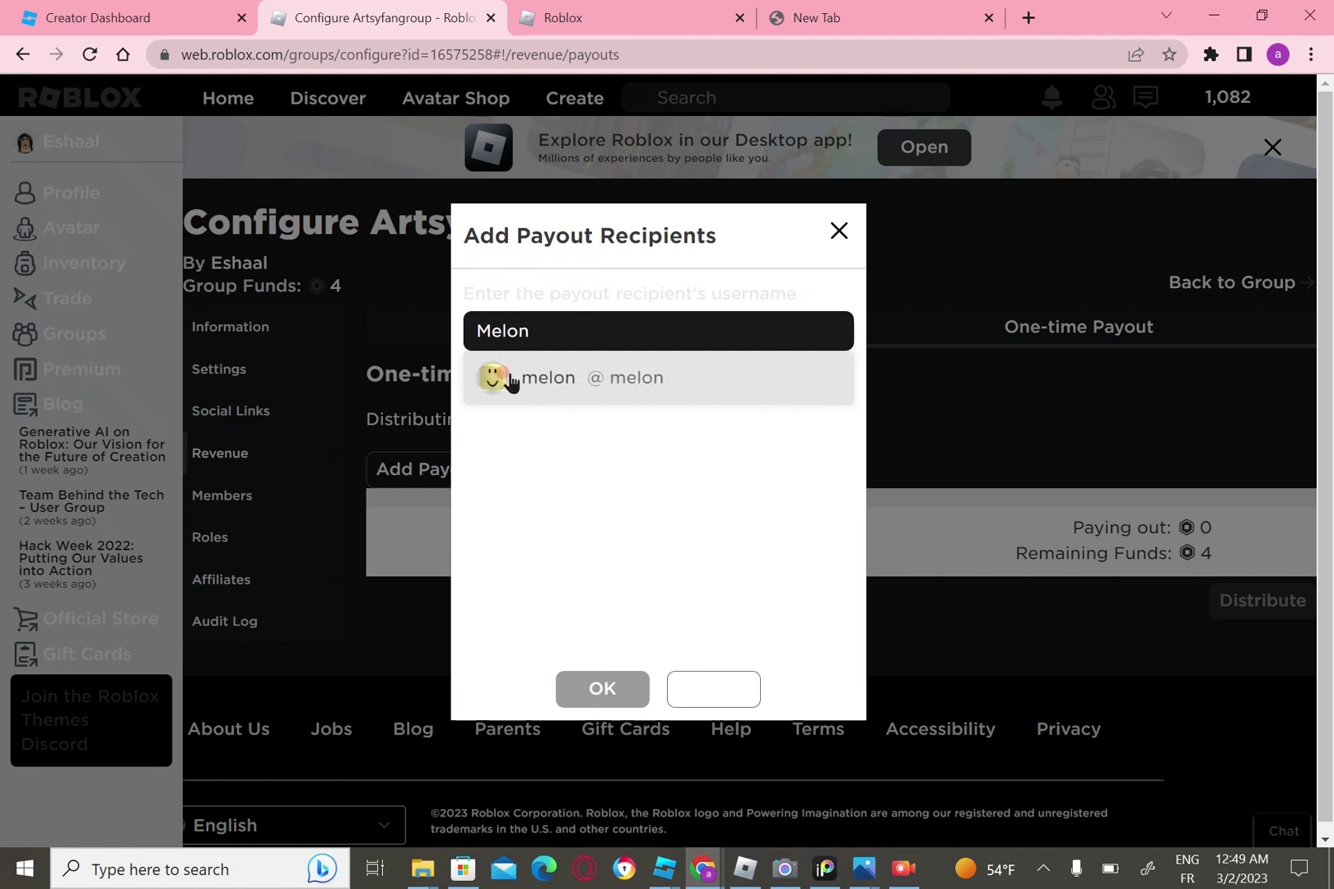
key("BackSpace")
key("BackSpace")
key("BackSpace")
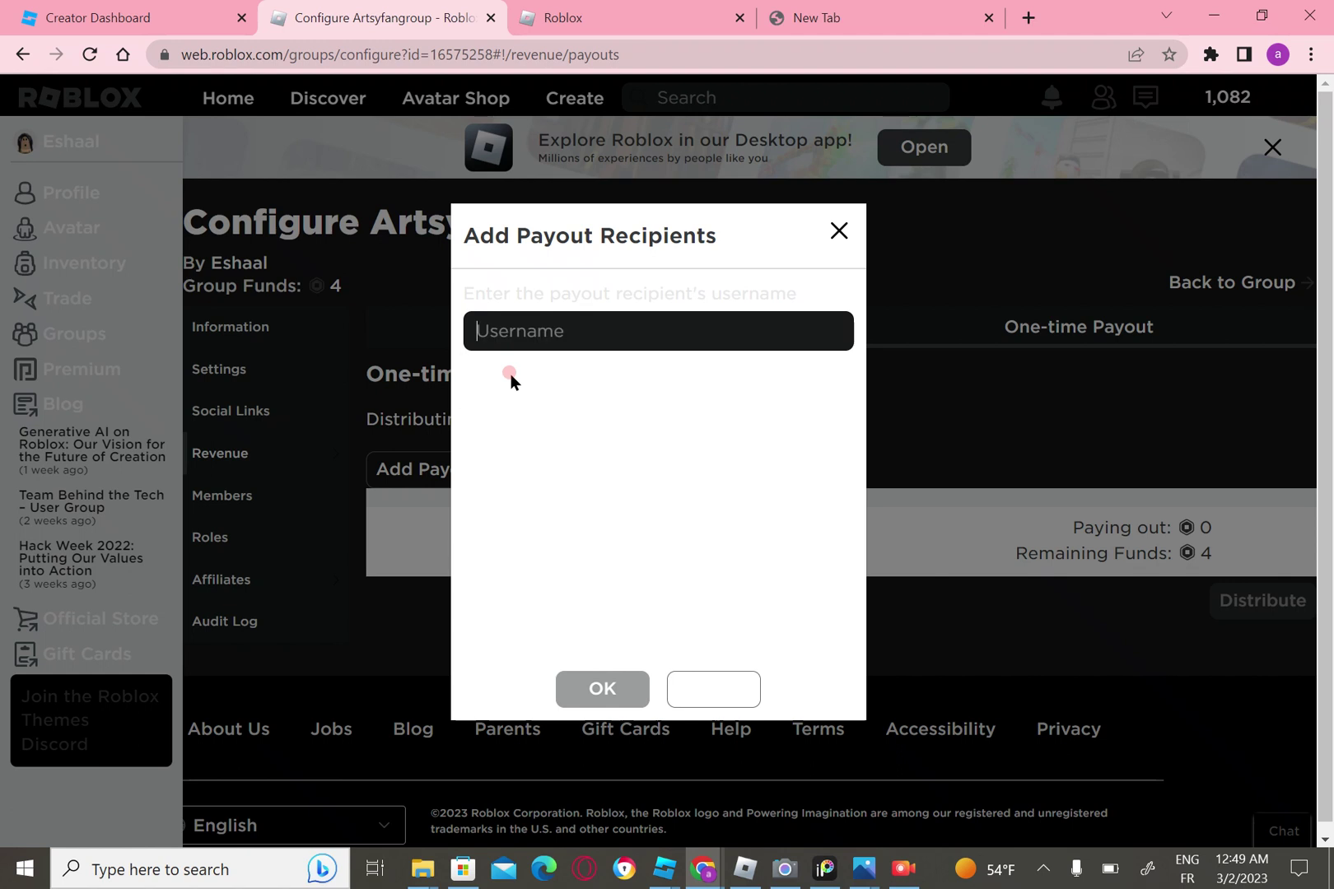
key("Escape")
Open the group's member list and copy the username of the first member in the second row
left_click(235, 384)
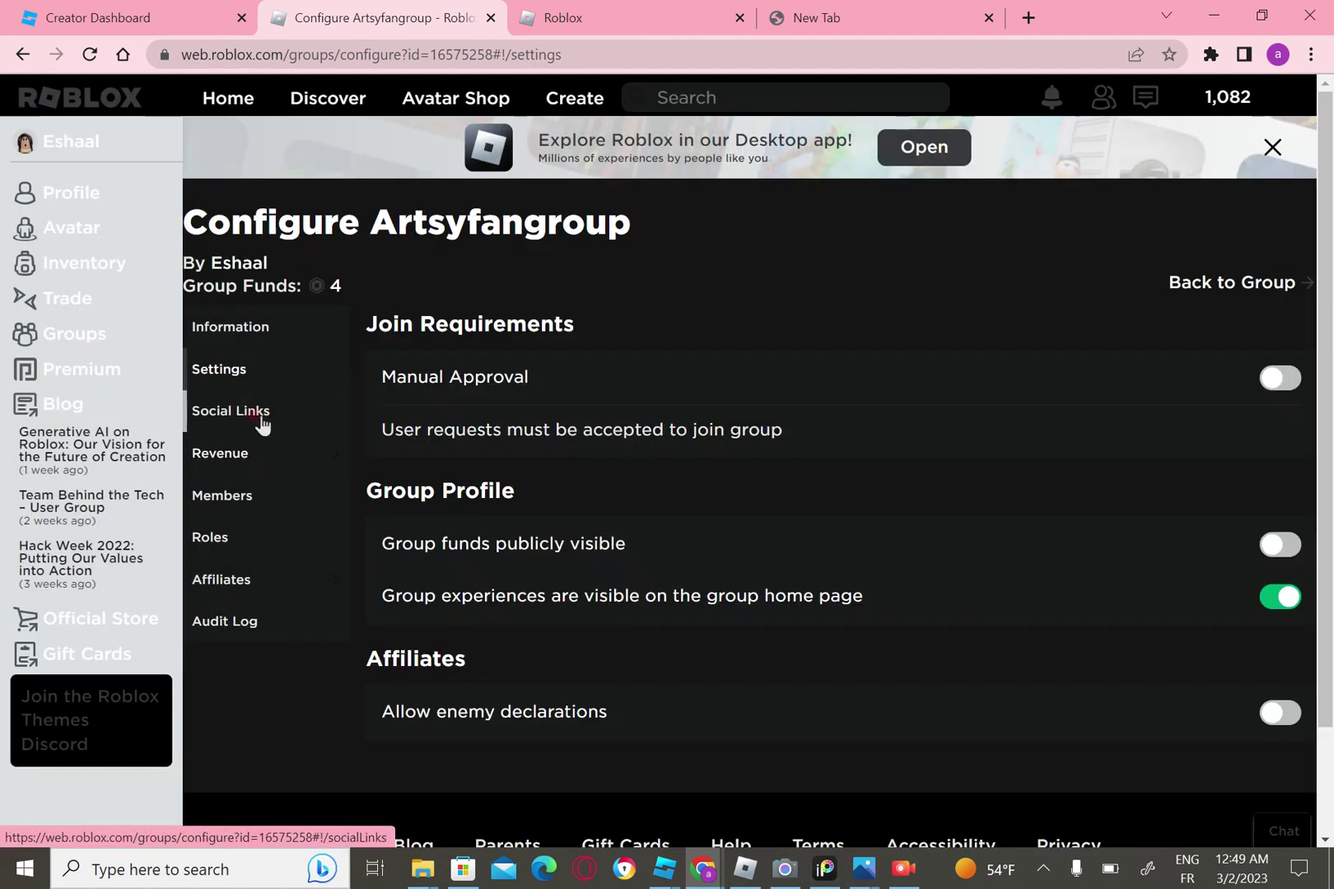
left_click(265, 429)
left_click(282, 462)
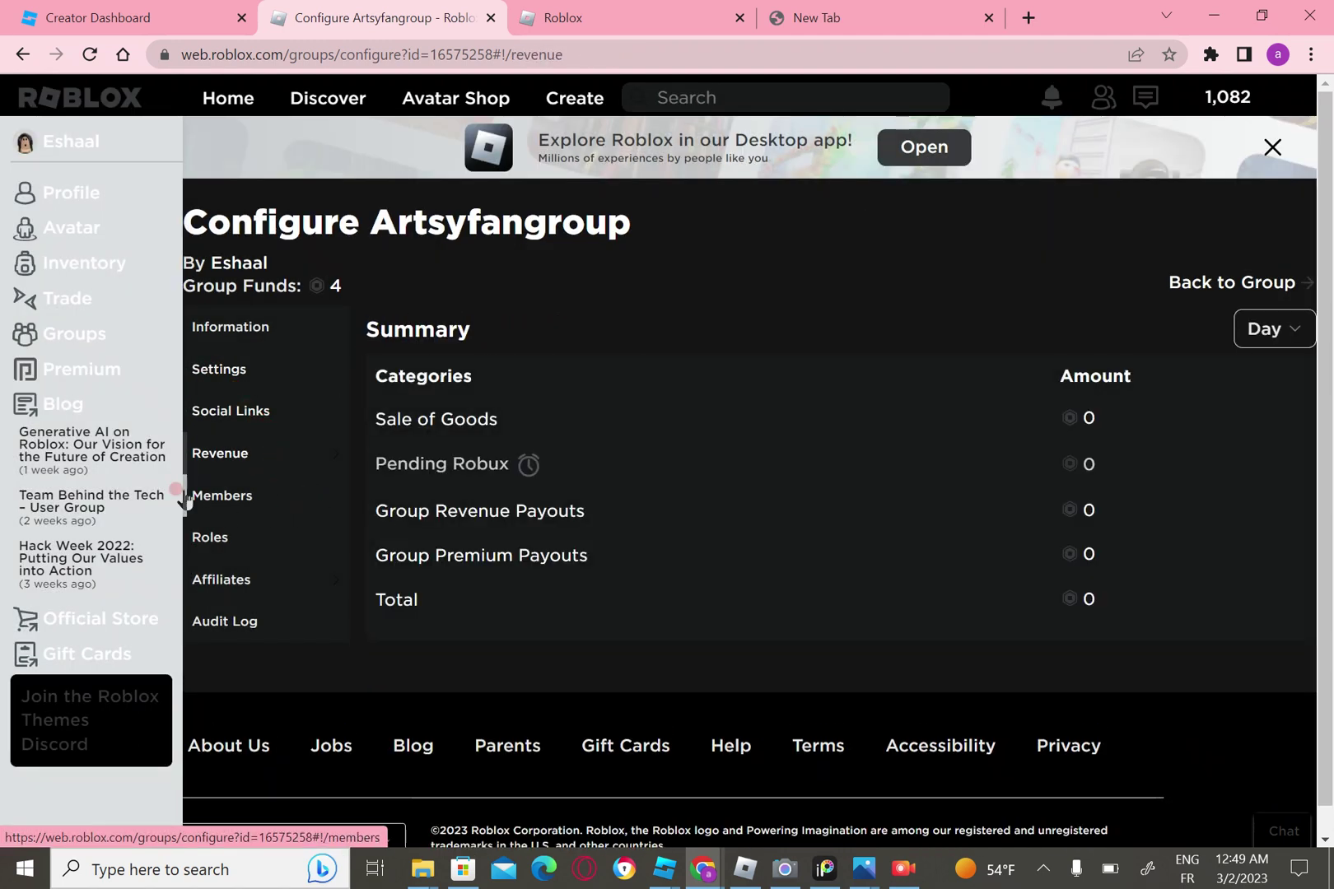
left_click(247, 498)
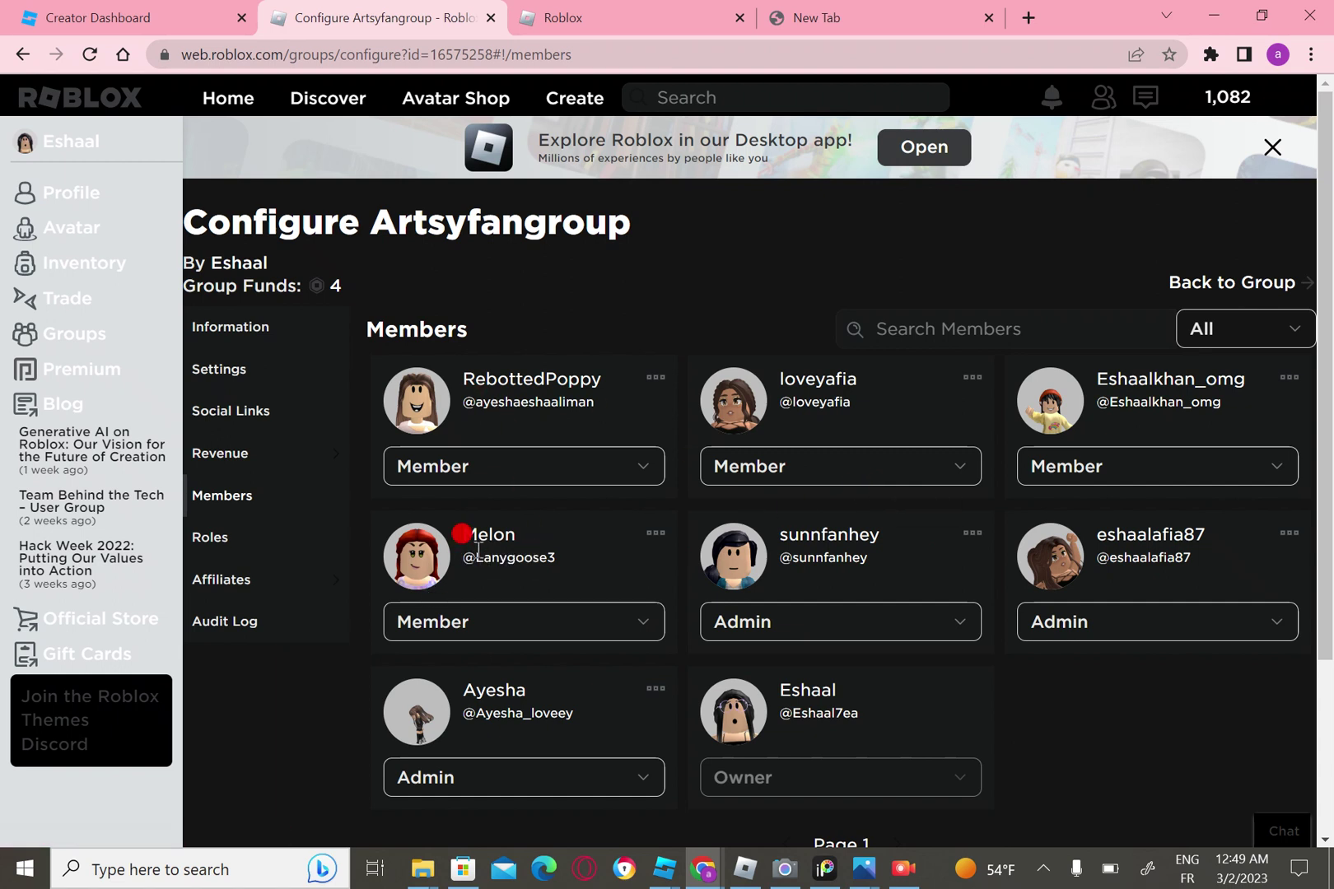
left_click_drag(478, 551, 531, 560)
right_click(582, 565)
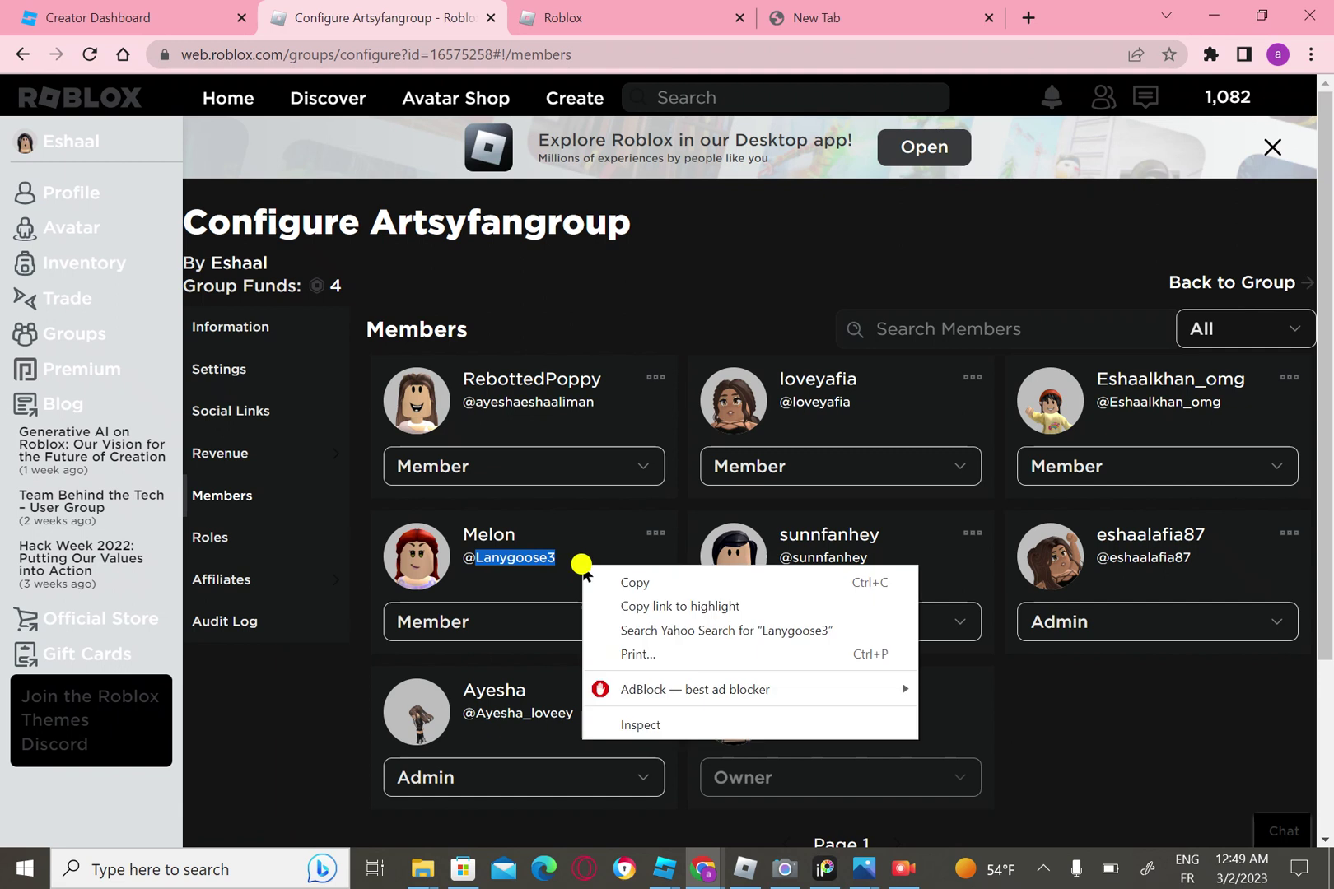
left_click(635, 583)
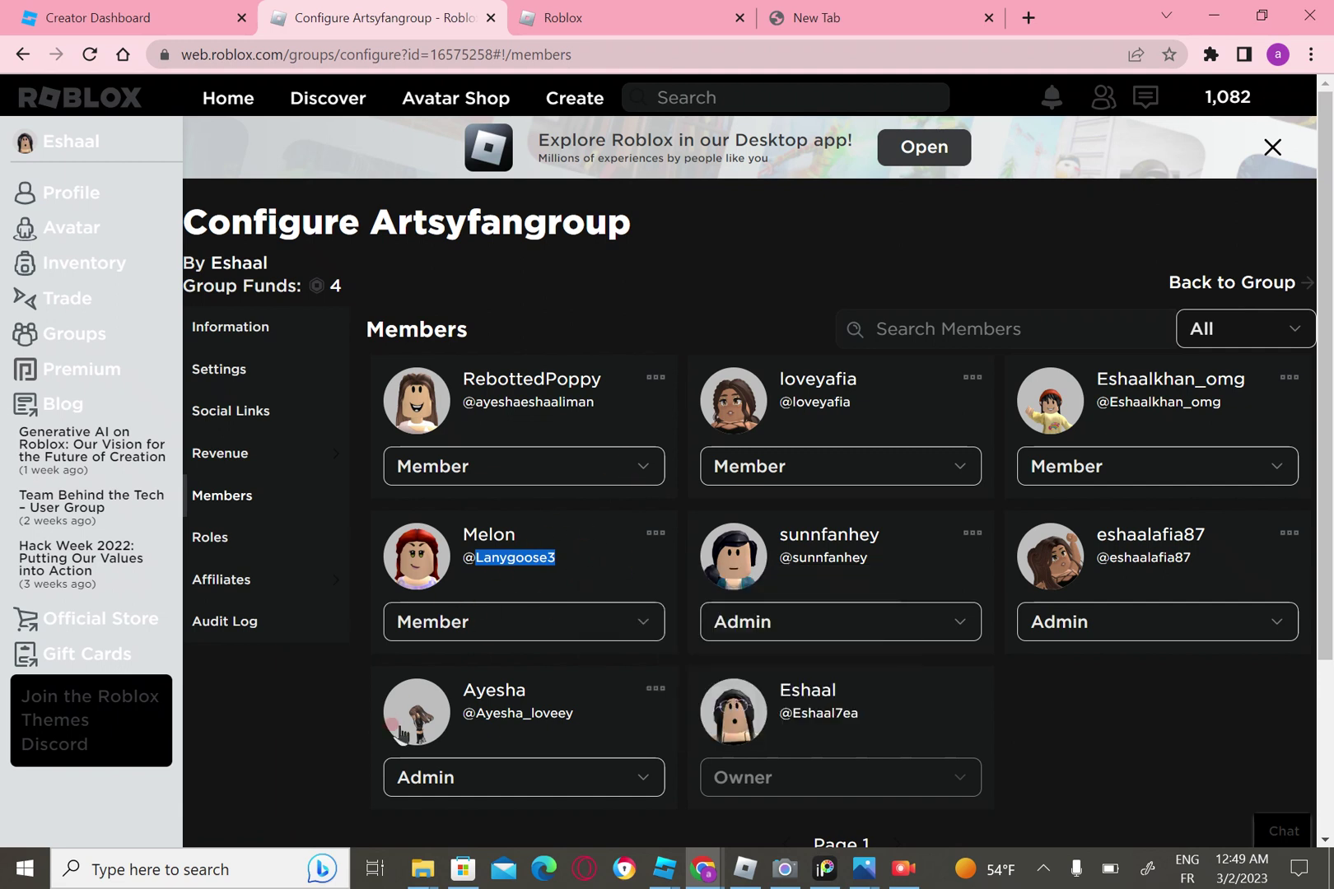
Return to the One-time Payout page in the group's revenue settings
left_click(286, 726)
left_click(251, 369)
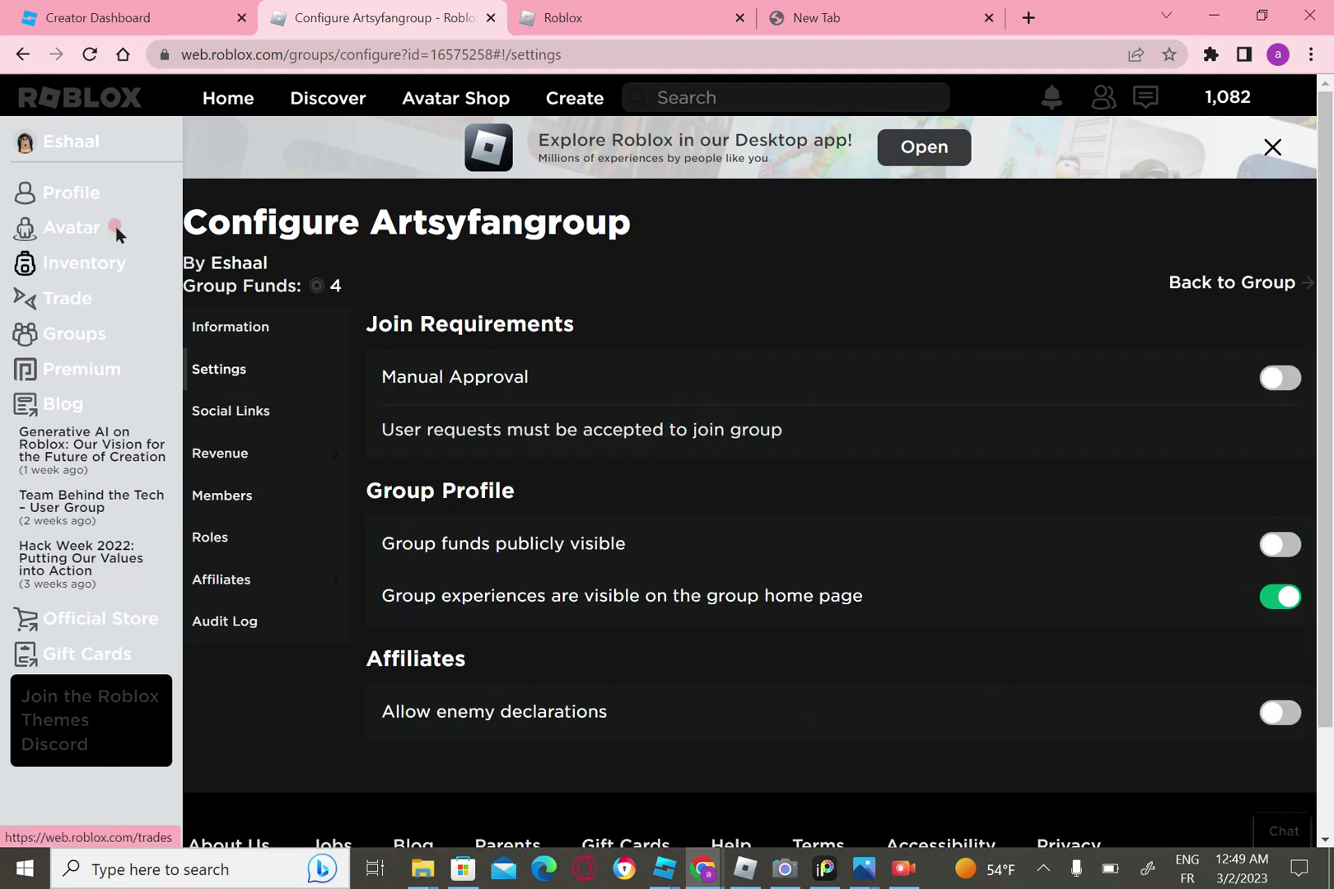
left_click(231, 328)
left_click(251, 422)
left_click(272, 453)
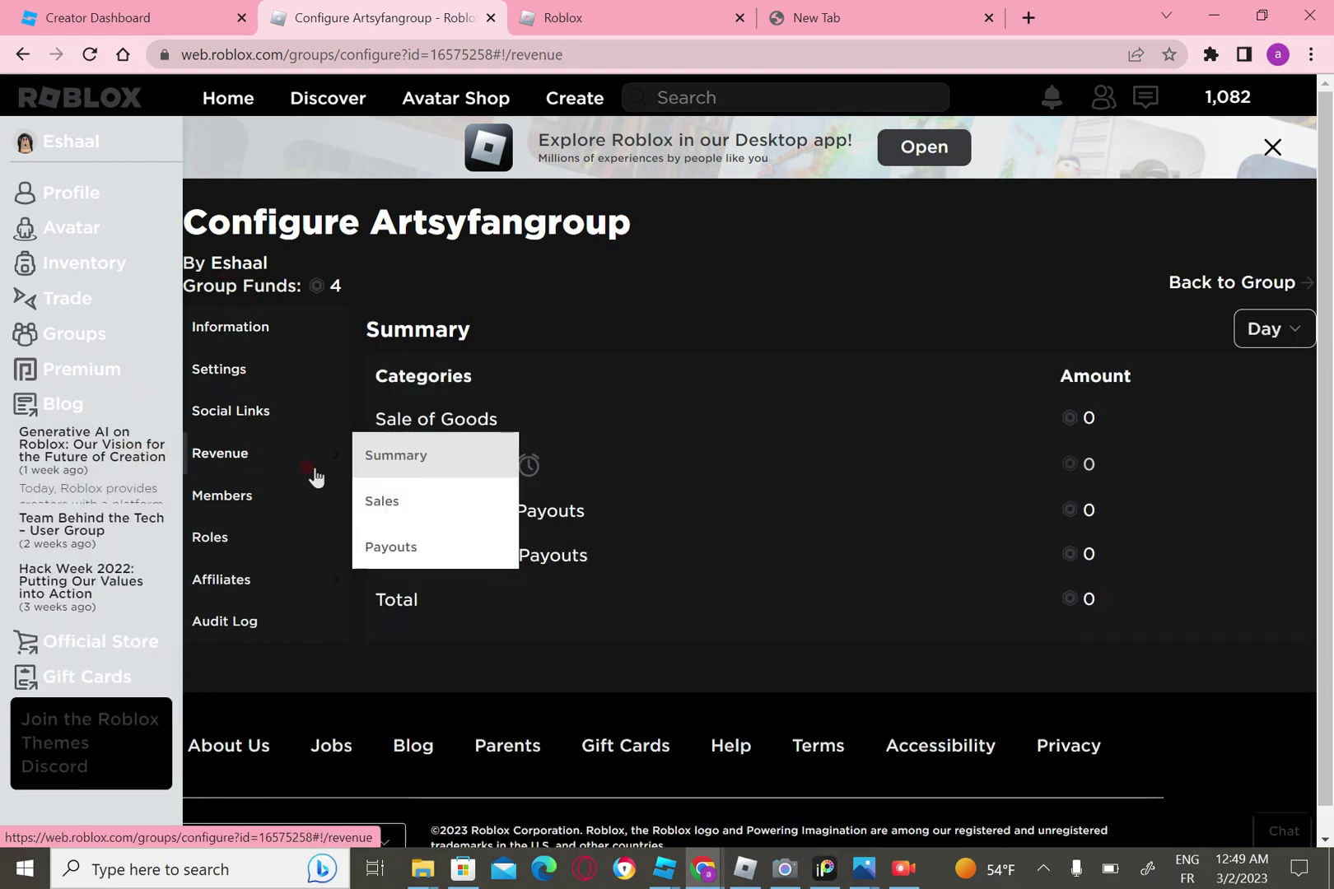
left_click(388, 546)
left_click(954, 330)
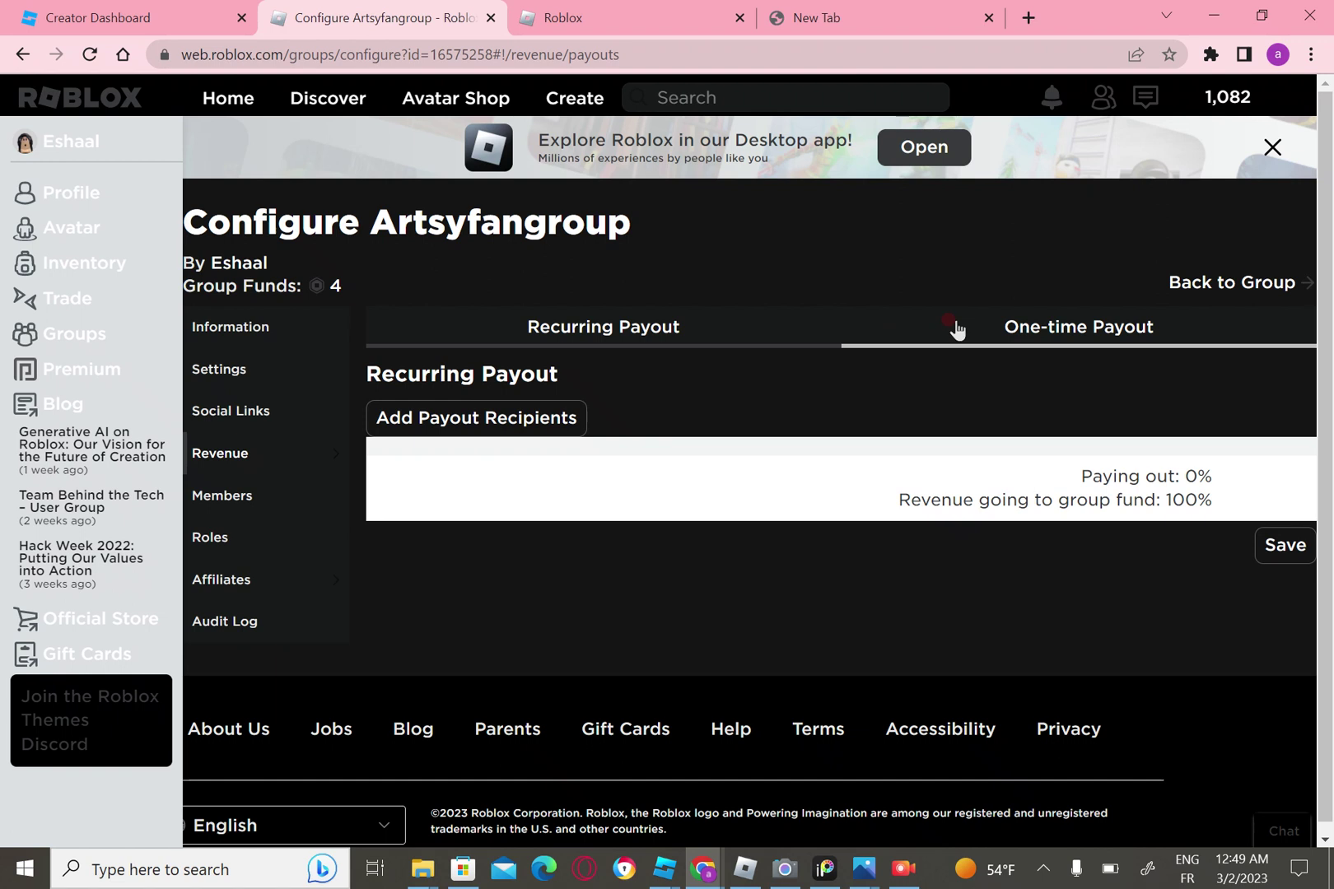
Try to add the copied member username as a one-time payout recipient, and close the recipient dialog
left_click(520, 473)
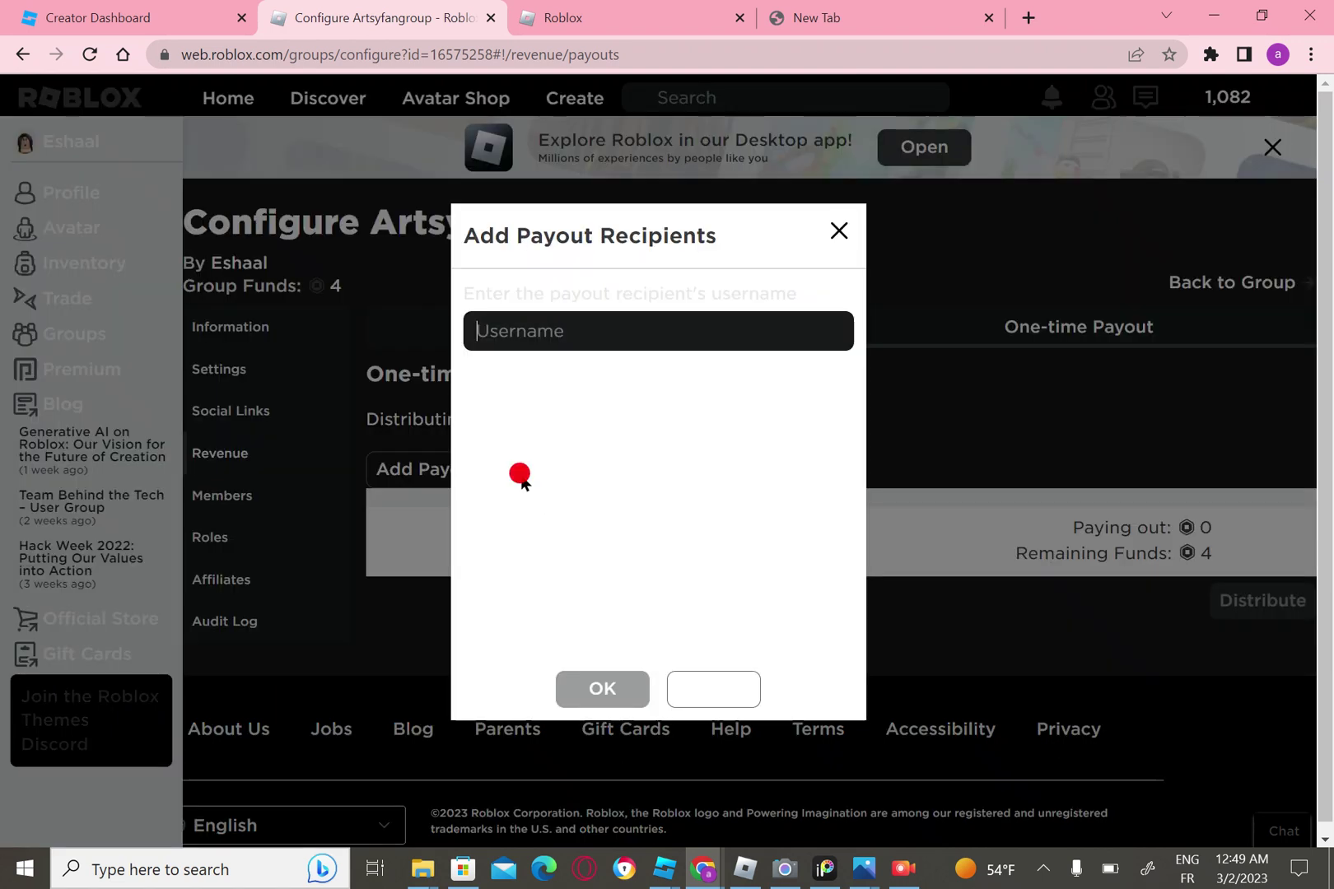
right_click(582, 339)
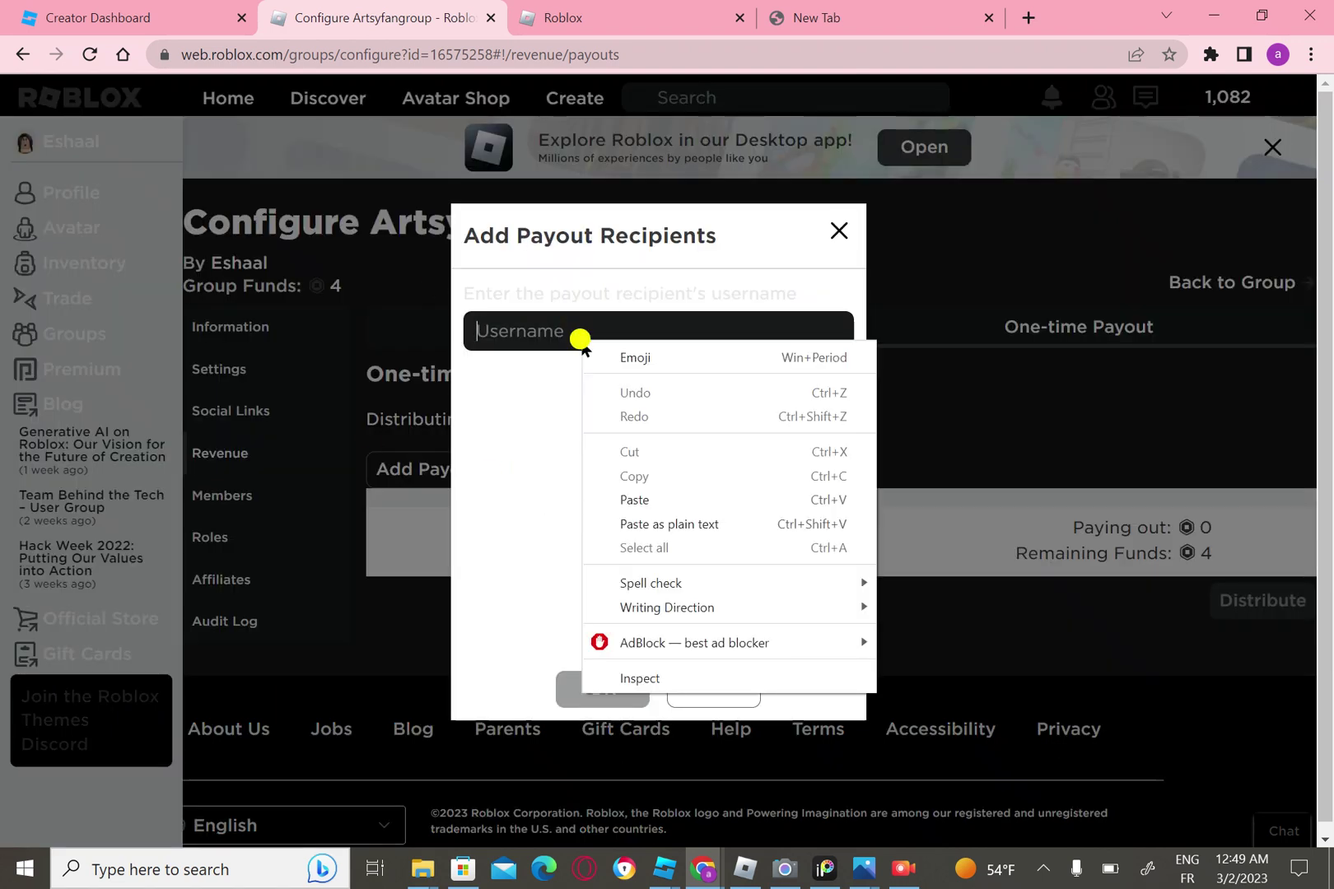
left_click(693, 499)
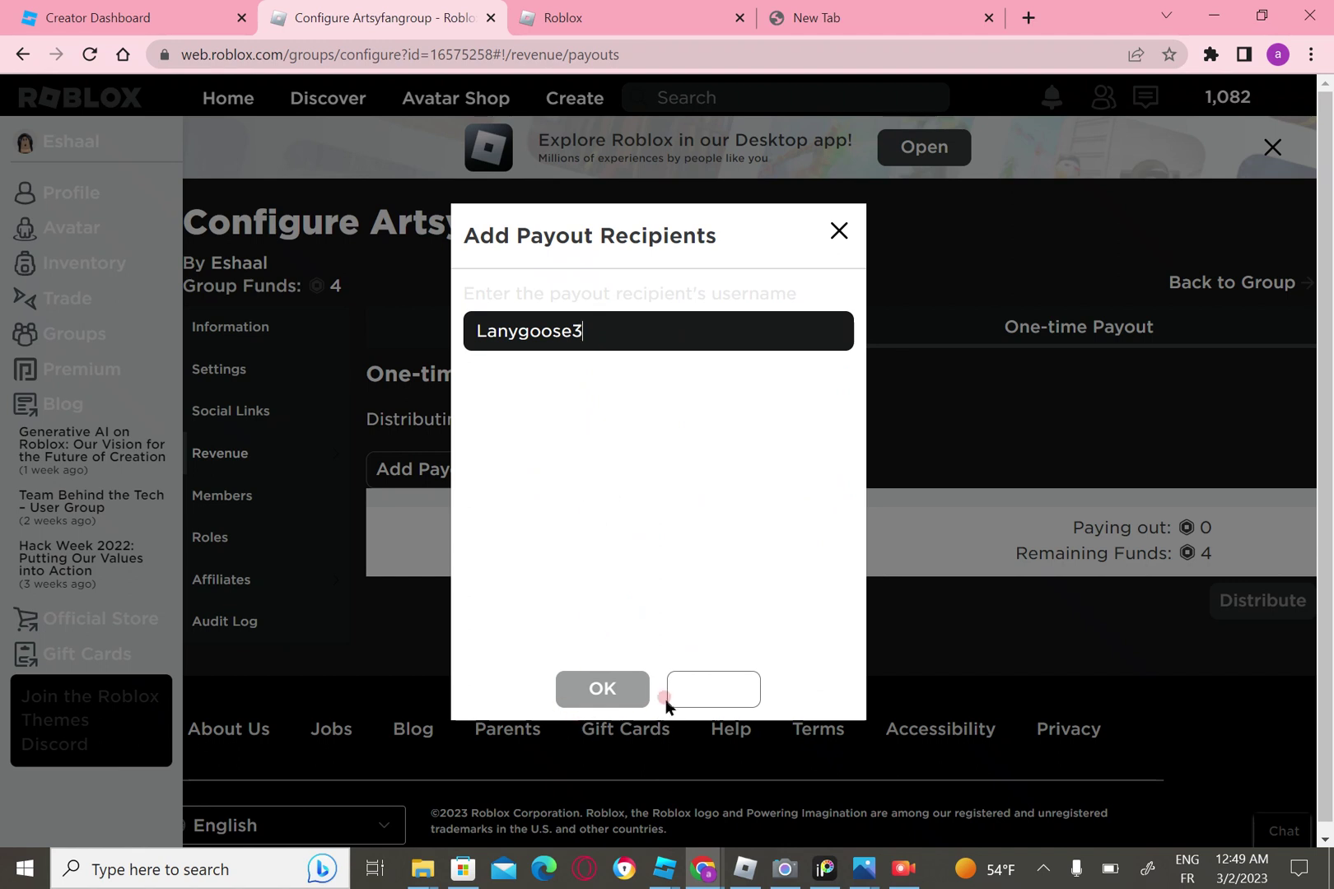
left_click(583, 688)
left_click(574, 312)
left_click(624, 498)
left_click(583, 696)
left_click(829, 296)
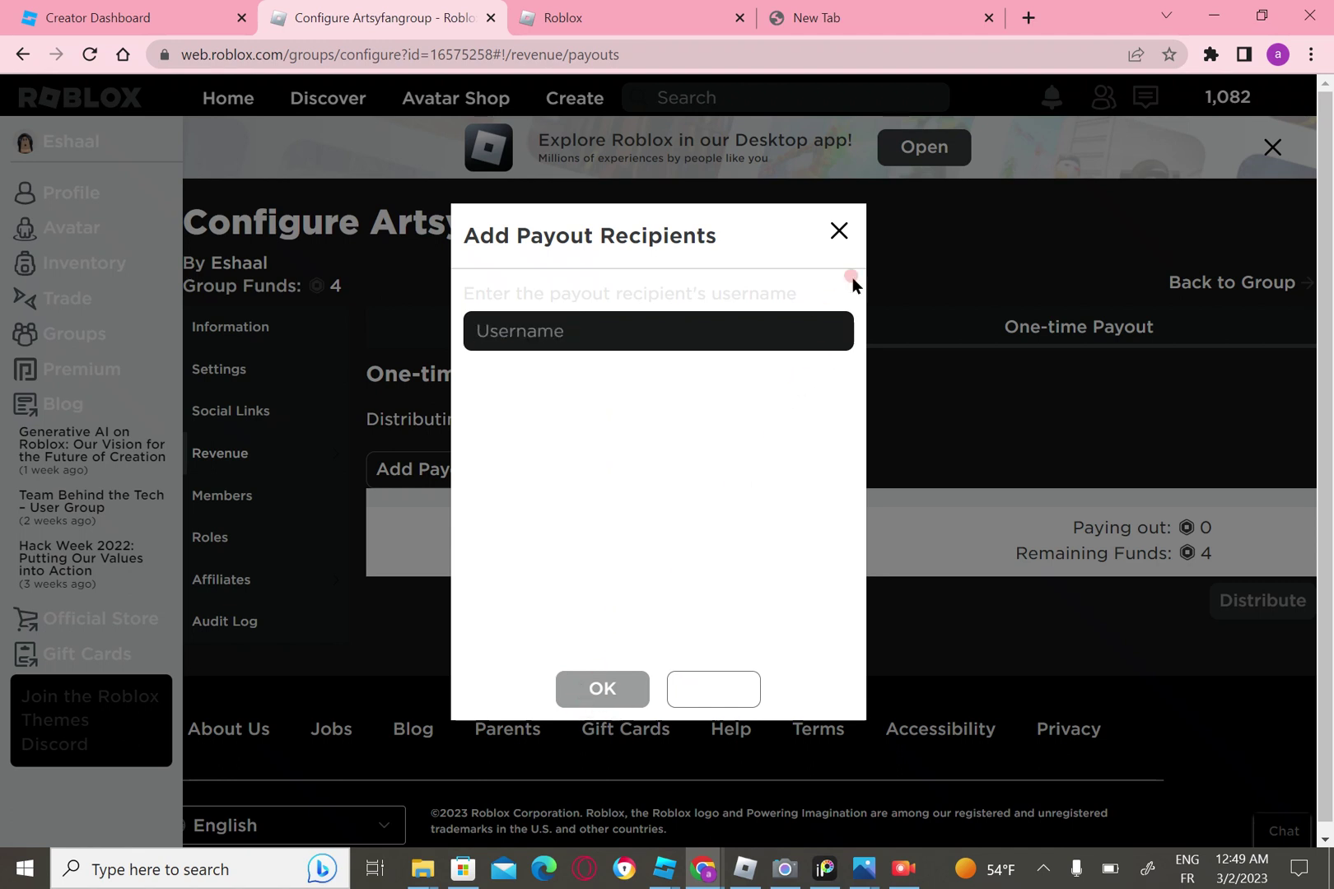
left_click(836, 233)
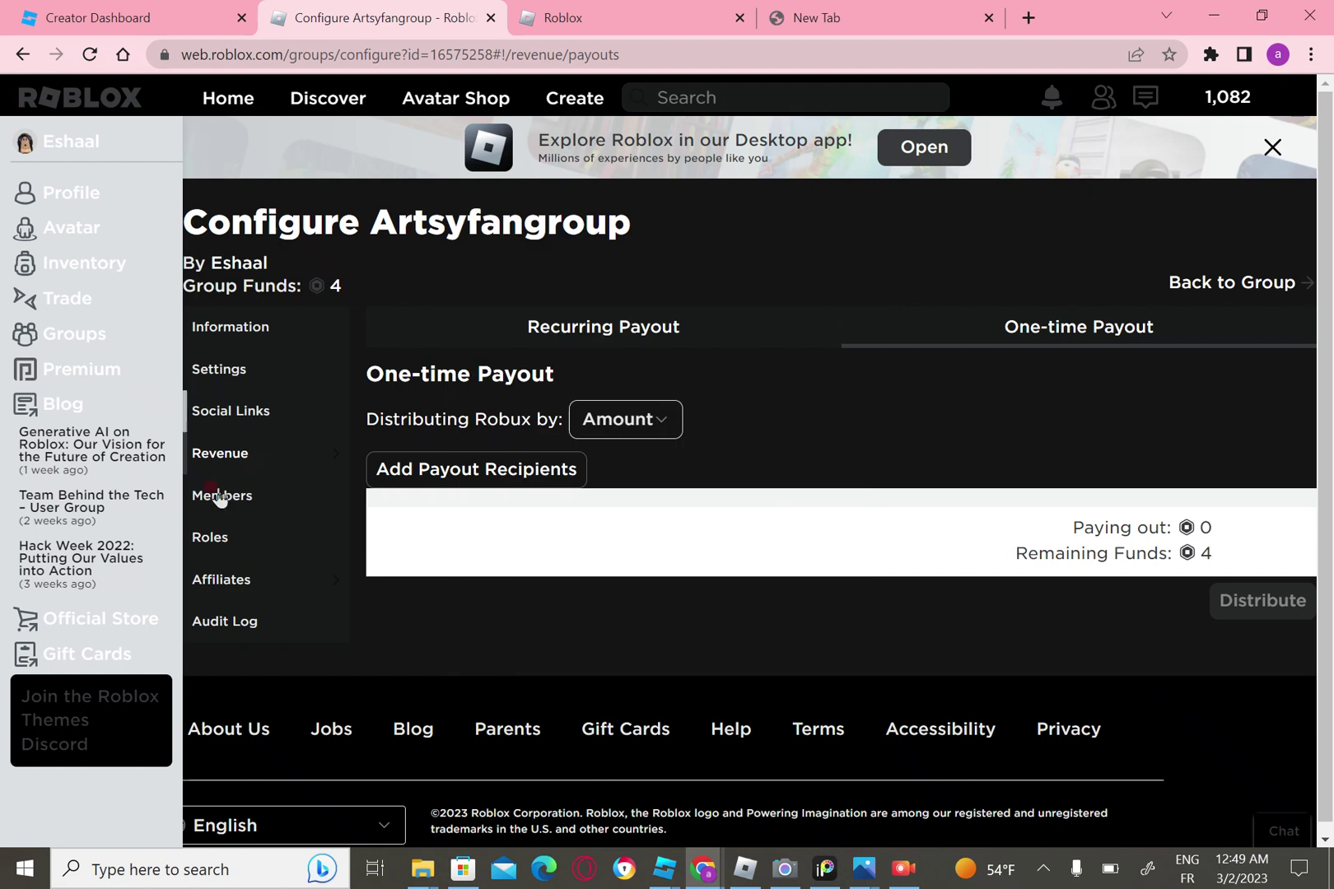
Open the group's member list and copy the username of the first member listed
left_click(105, 473)
left_click(227, 499)
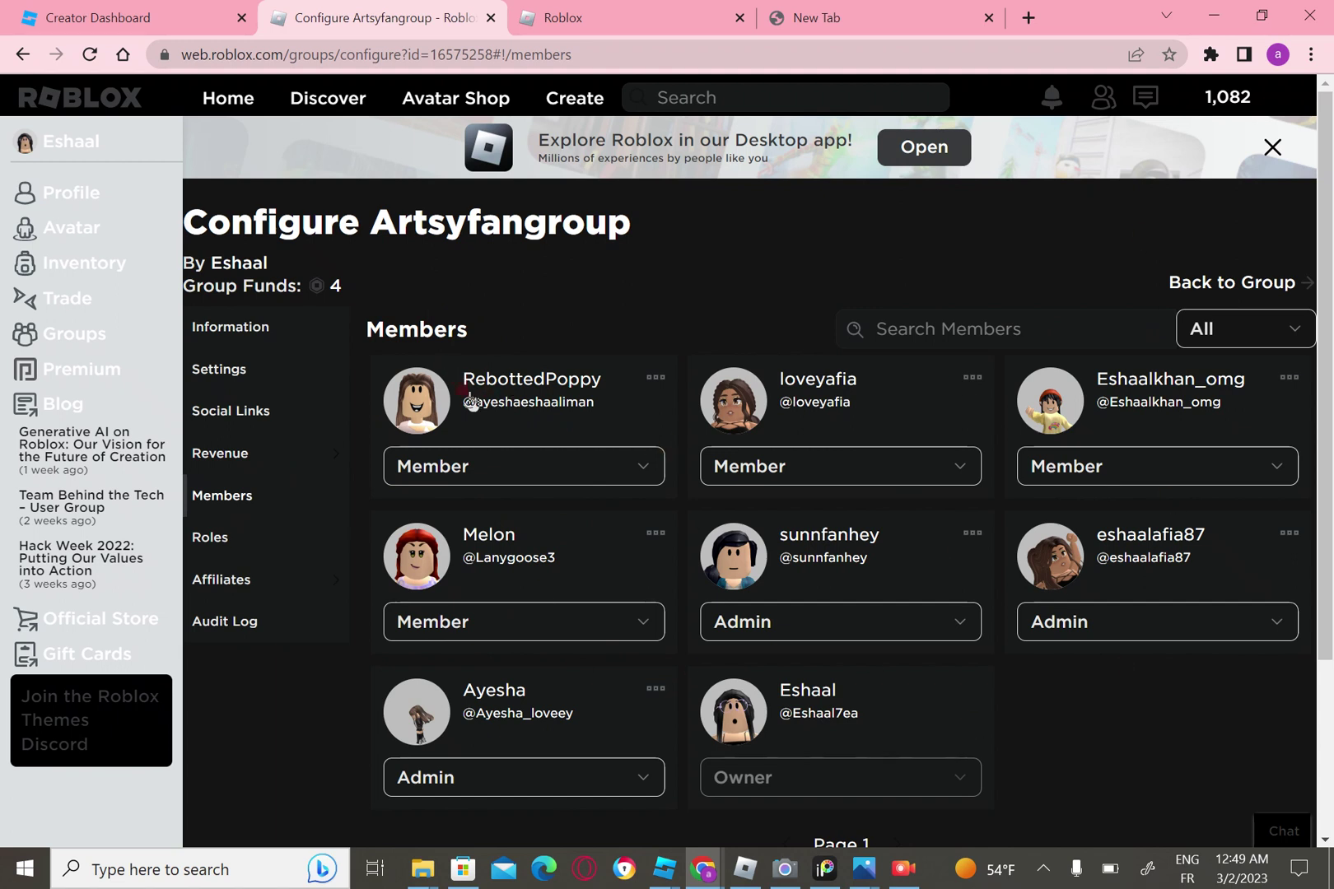
left_click_drag(476, 397, 556, 414)
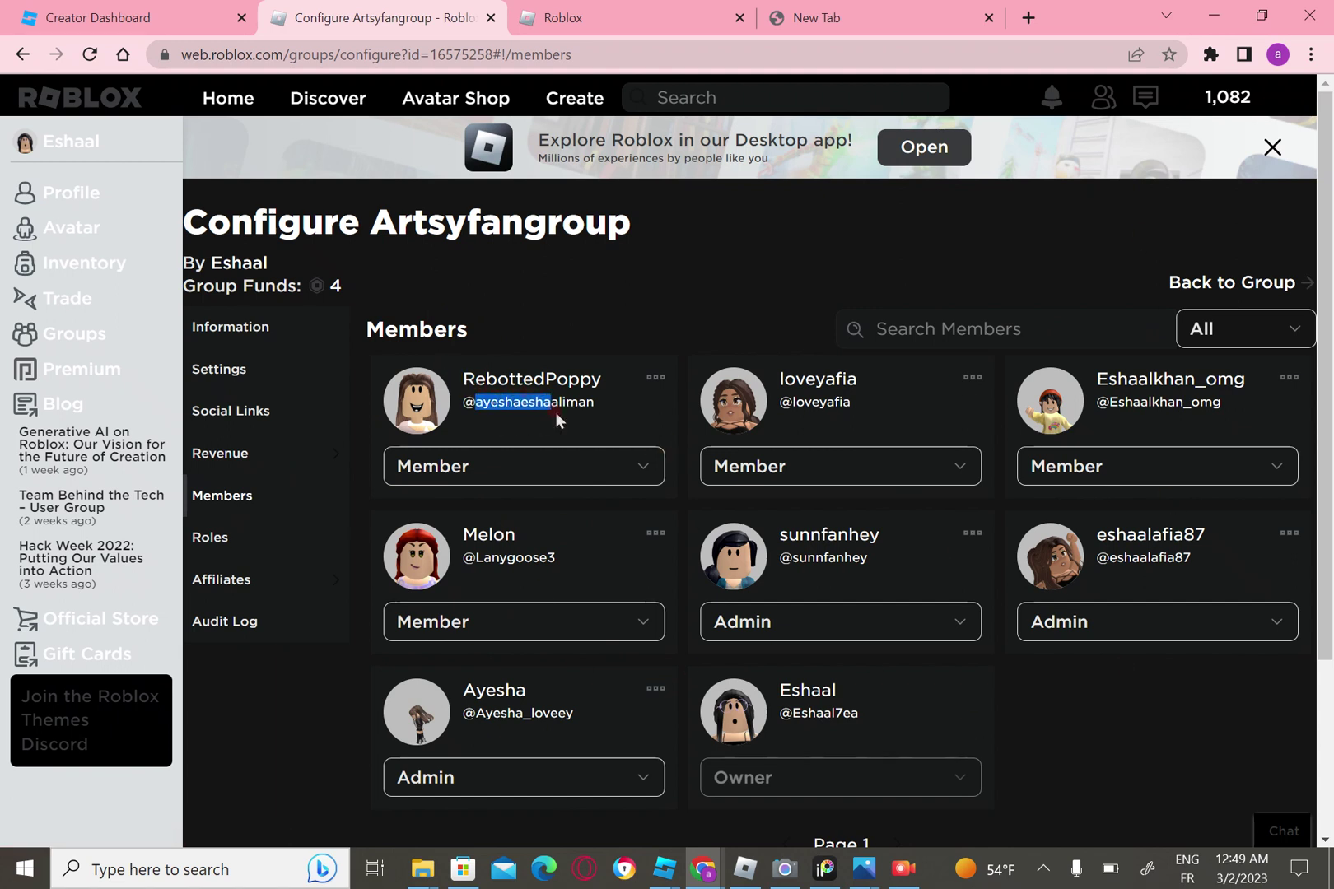
right_click(622, 420)
left_click(672, 433)
left_click(538, 282)
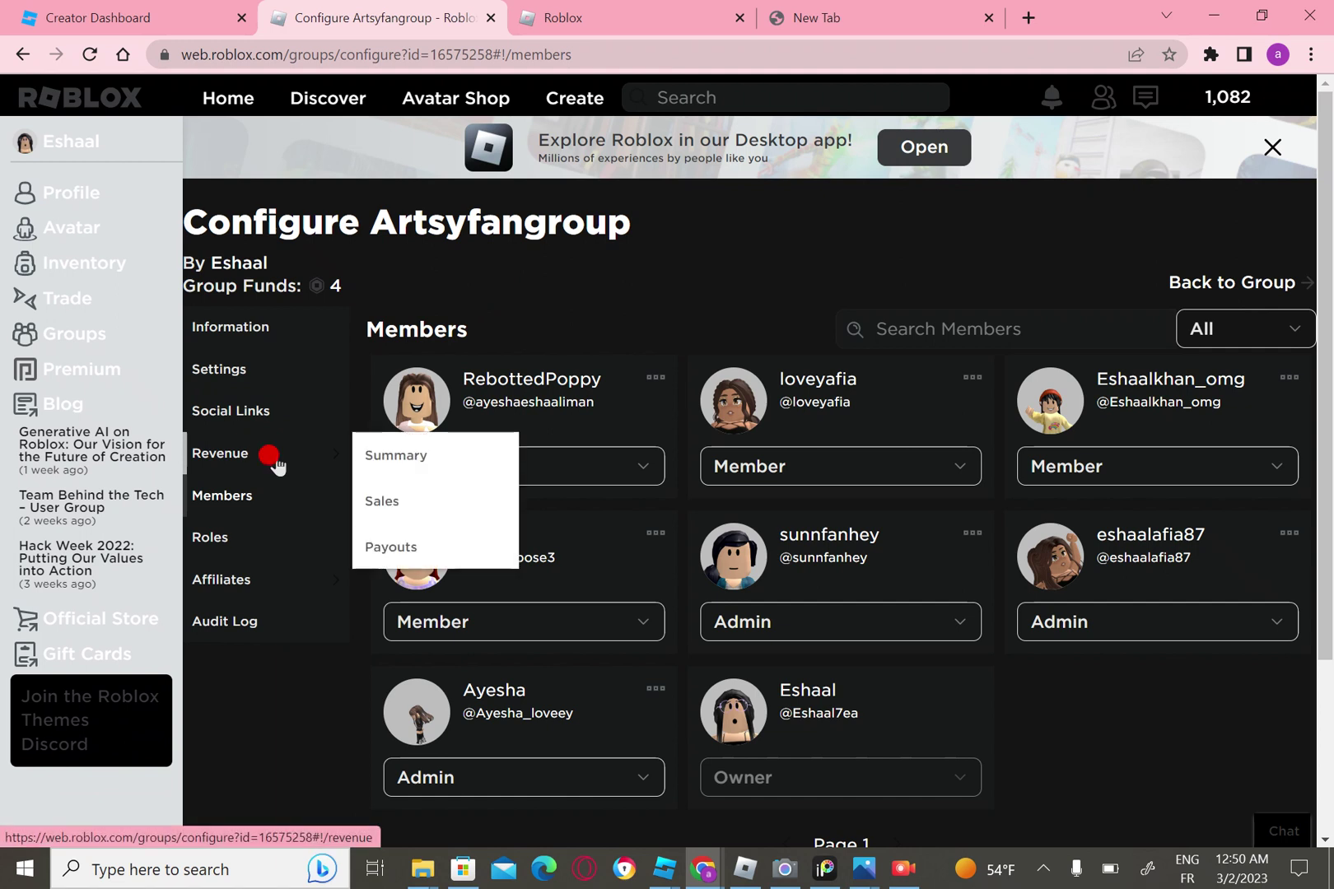
Go back to the group's revenue payouts and show the One-time Payout page
left_click(277, 461)
left_click(446, 555)
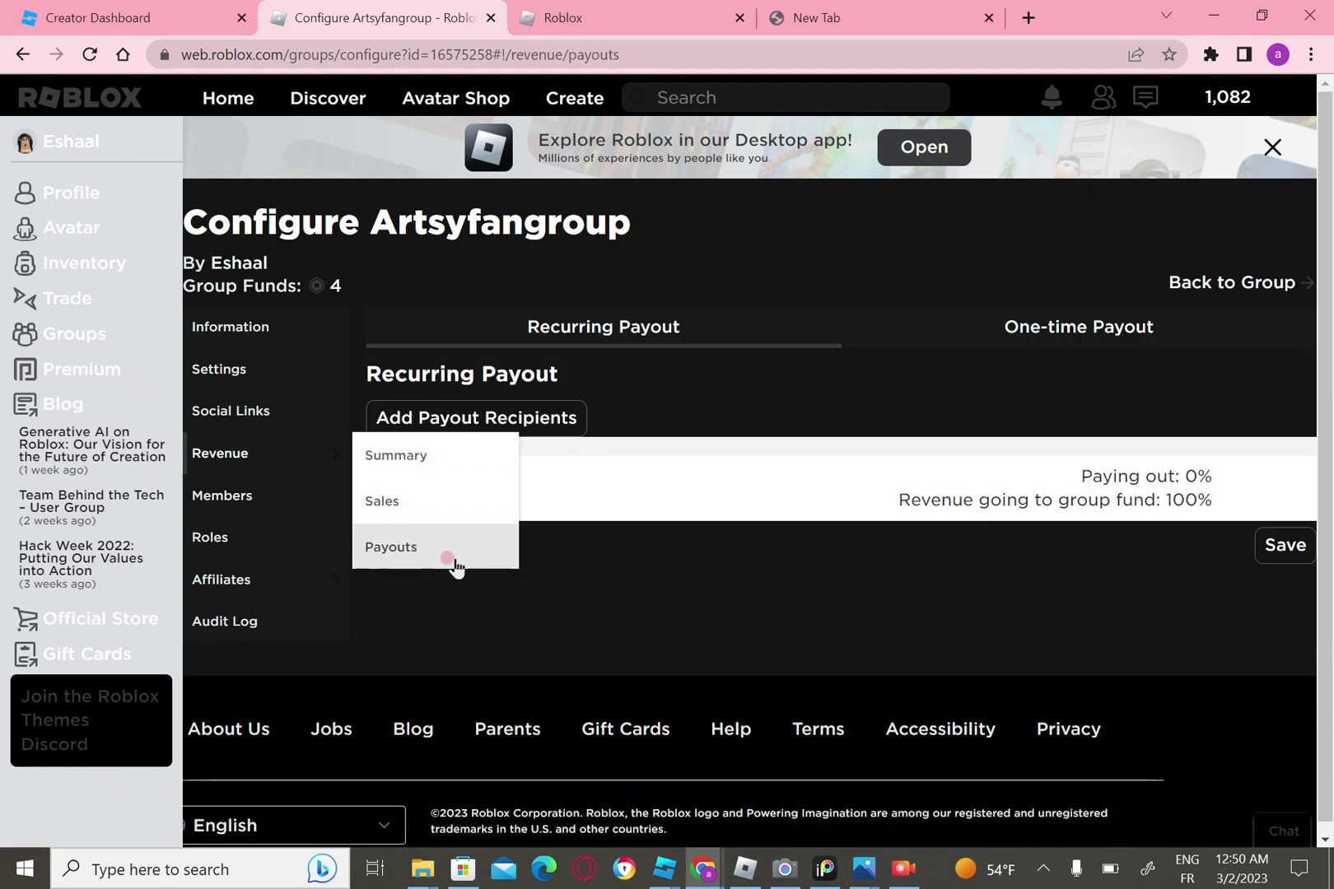
left_click(996, 356)
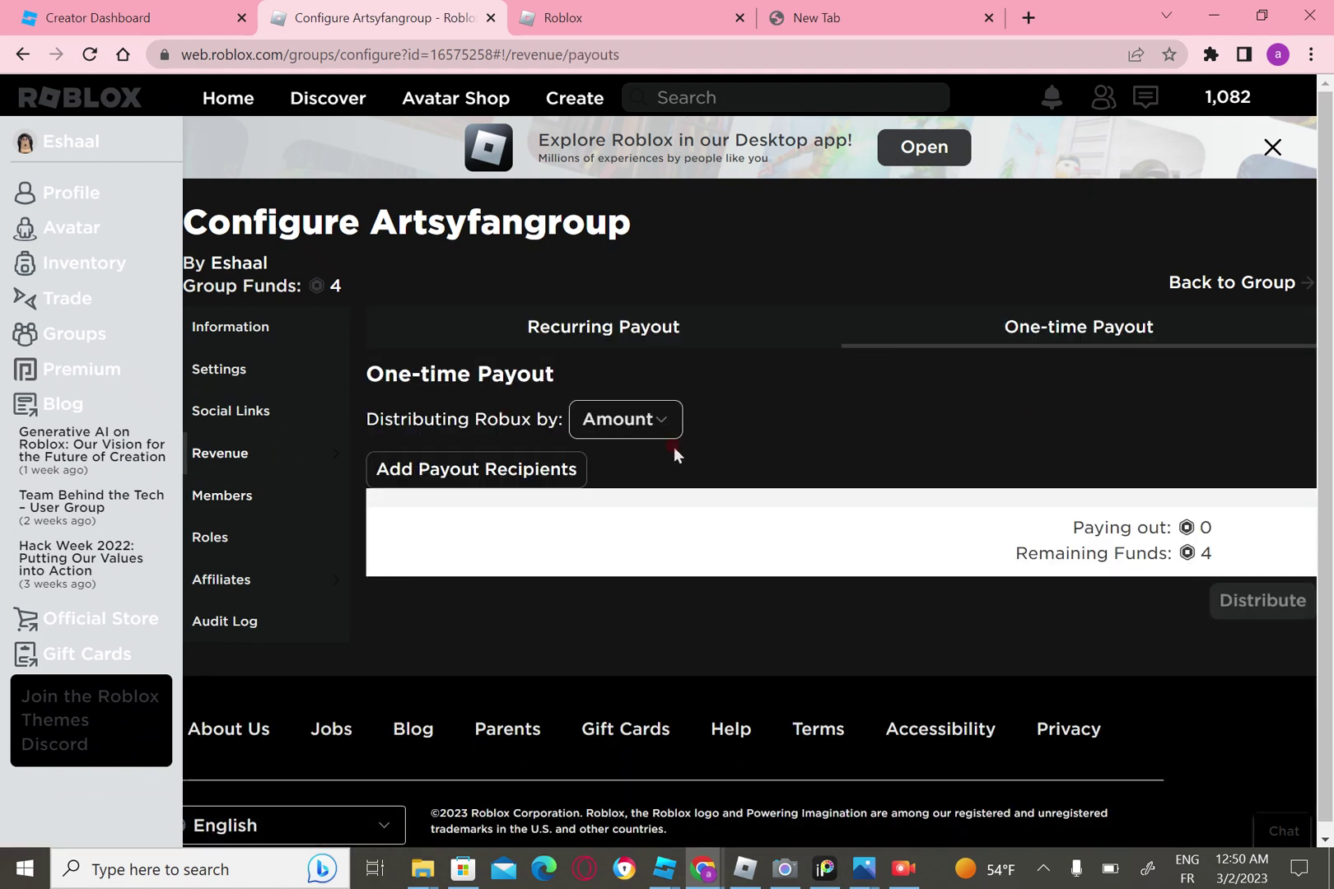
Try to add the first listed member as a one-time payout recipient by the copied username and a shortened version, and close the recipient dialog
left_click(516, 470)
left_click(658, 334)
right_click(674, 350)
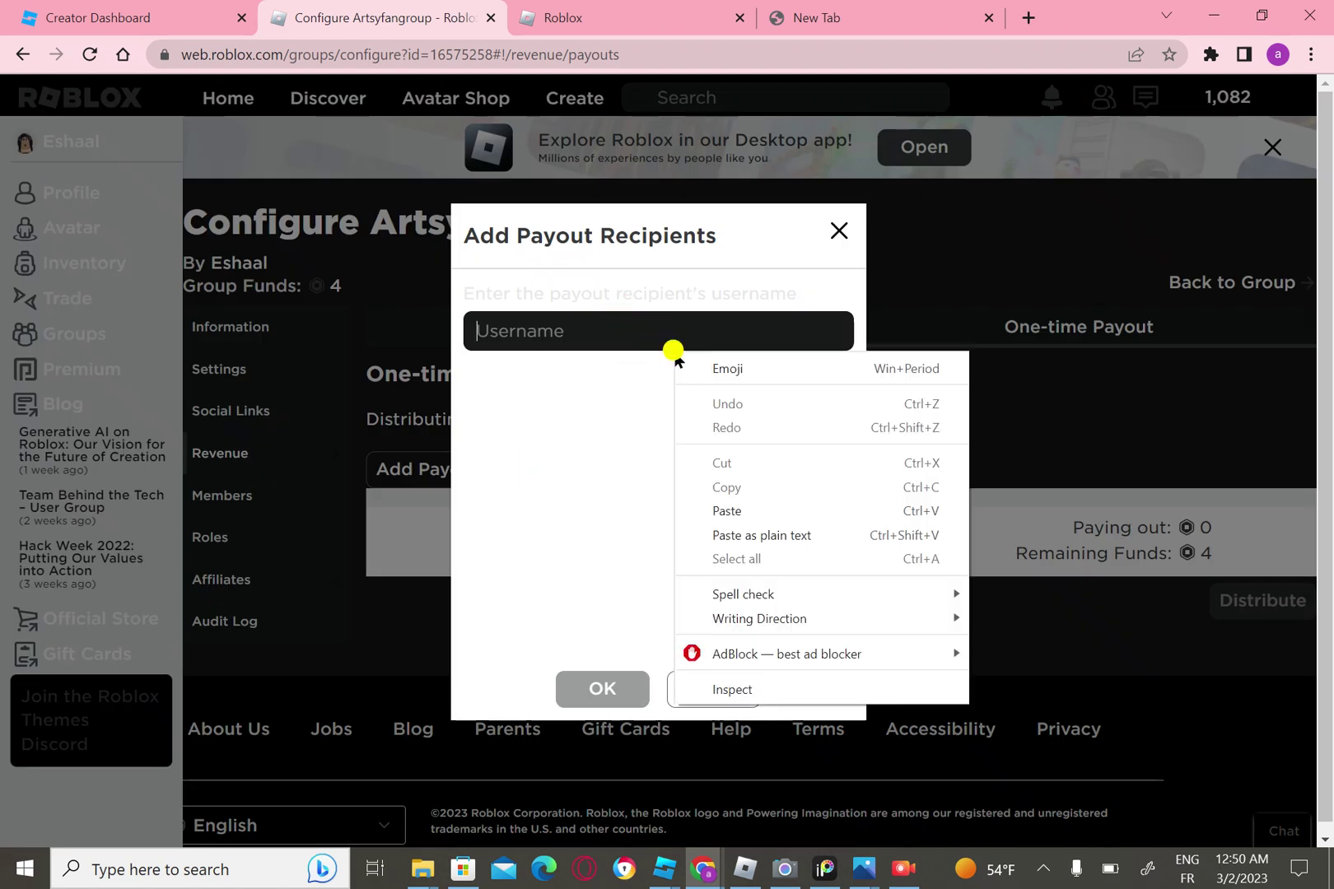
left_click(760, 512)
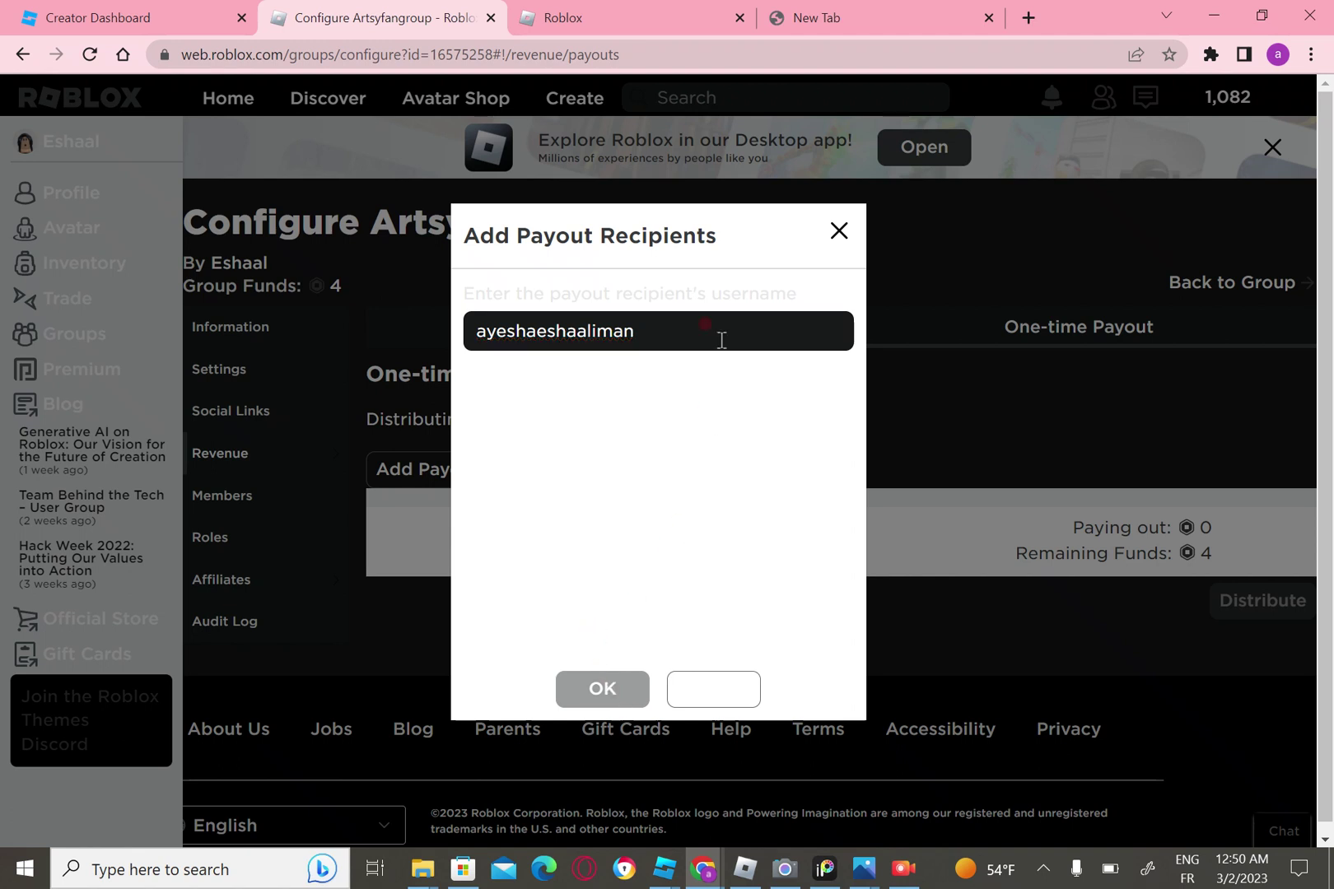
key("BackSpace")
key("BackSpace")
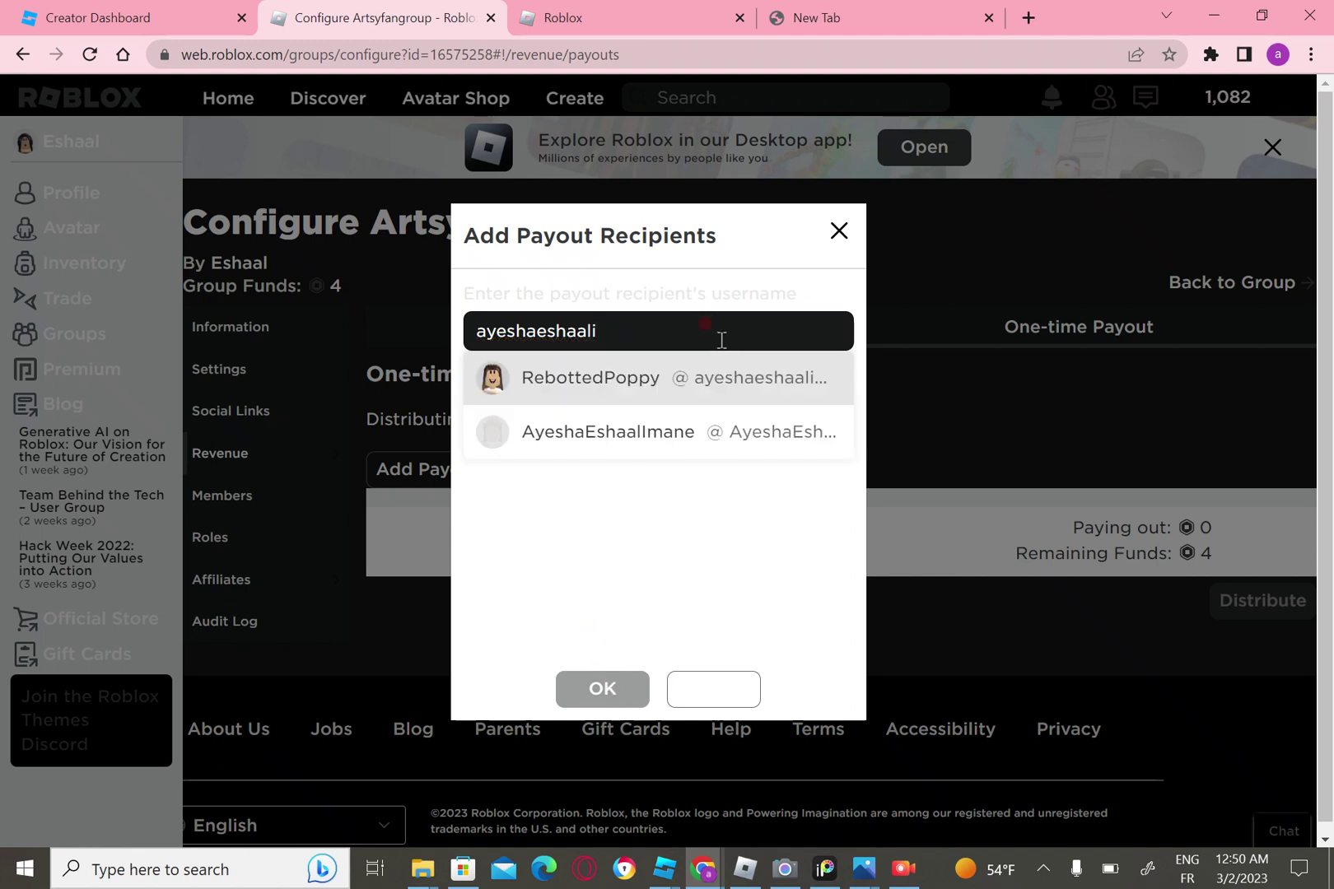
left_click(835, 229)
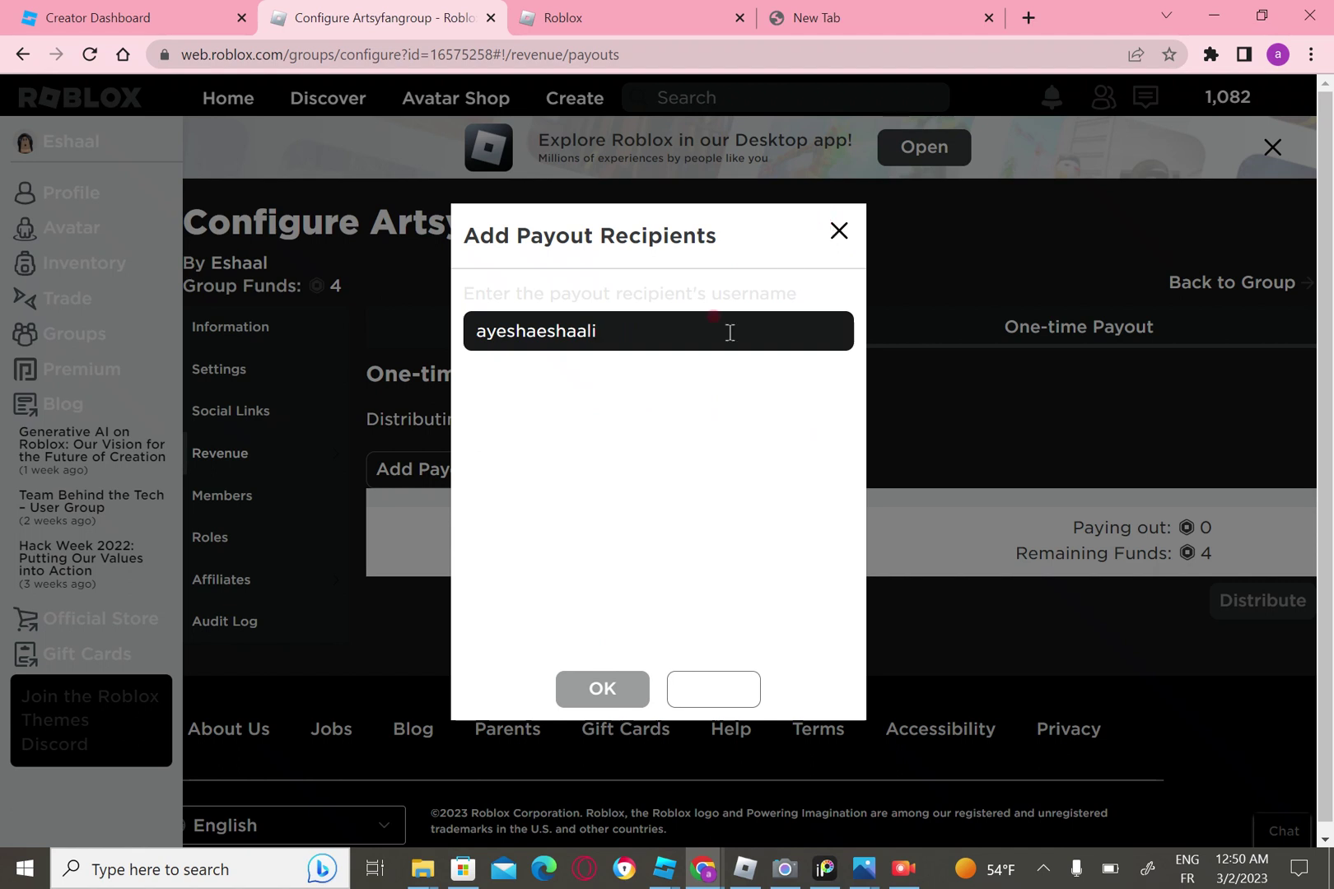
left_click(836, 231)
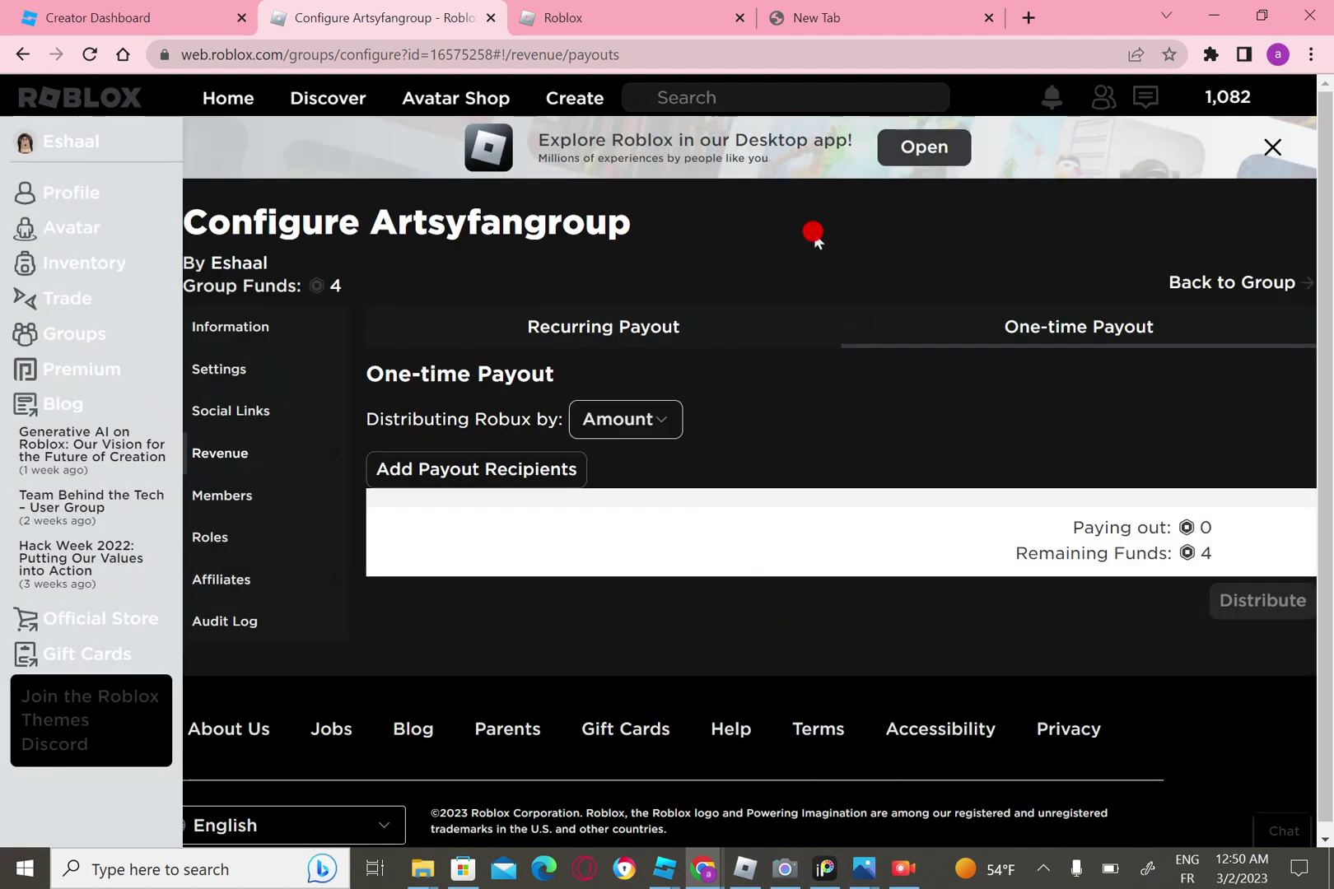
Open the group's member list and copy the username of the fourth member listed, without the @ sign
left_click(233, 457)
left_click(257, 476)
left_click(260, 497)
left_click(938, 535)
left_click(638, 420)
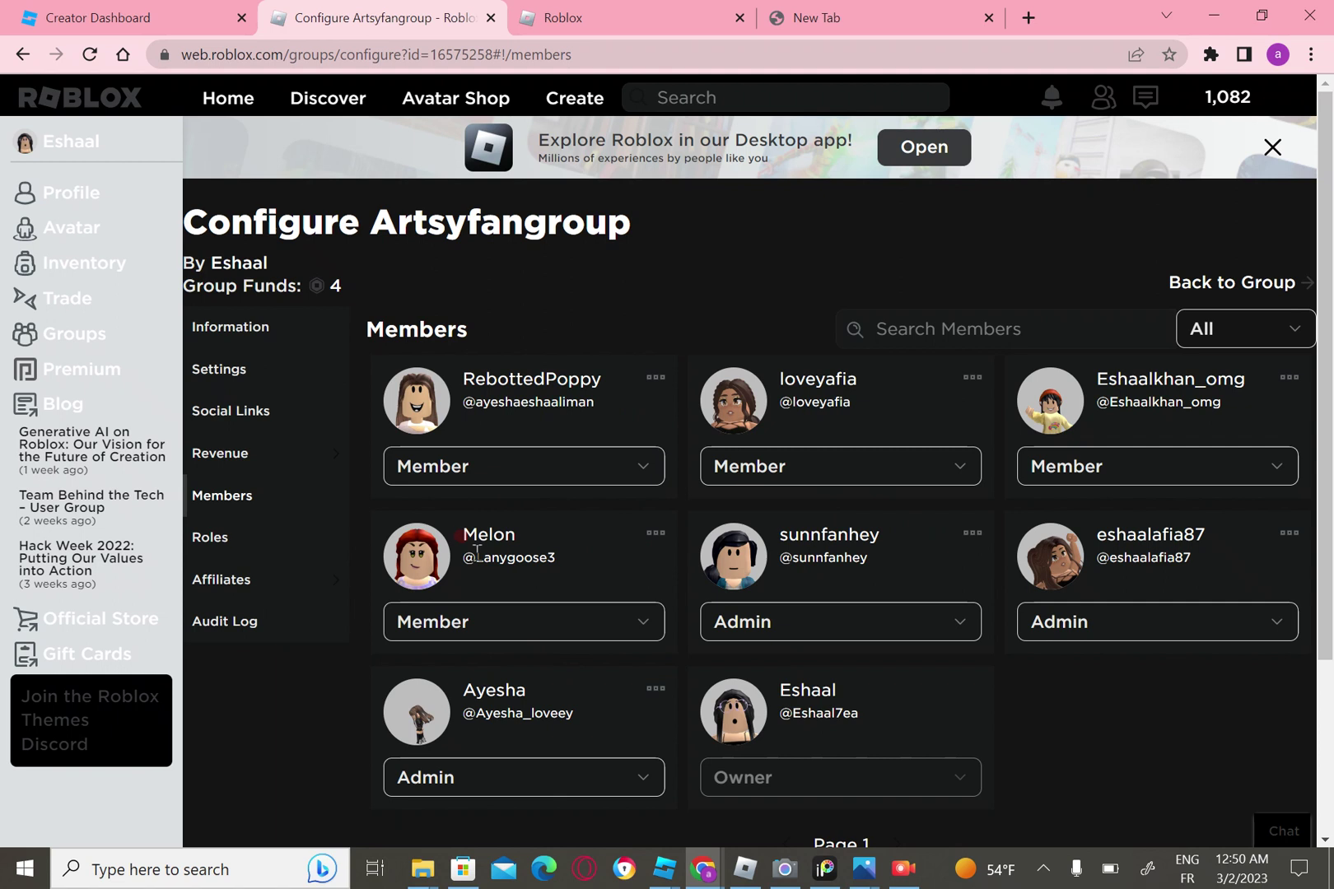
left_click_drag(477, 553, 566, 585)
right_click(587, 584)
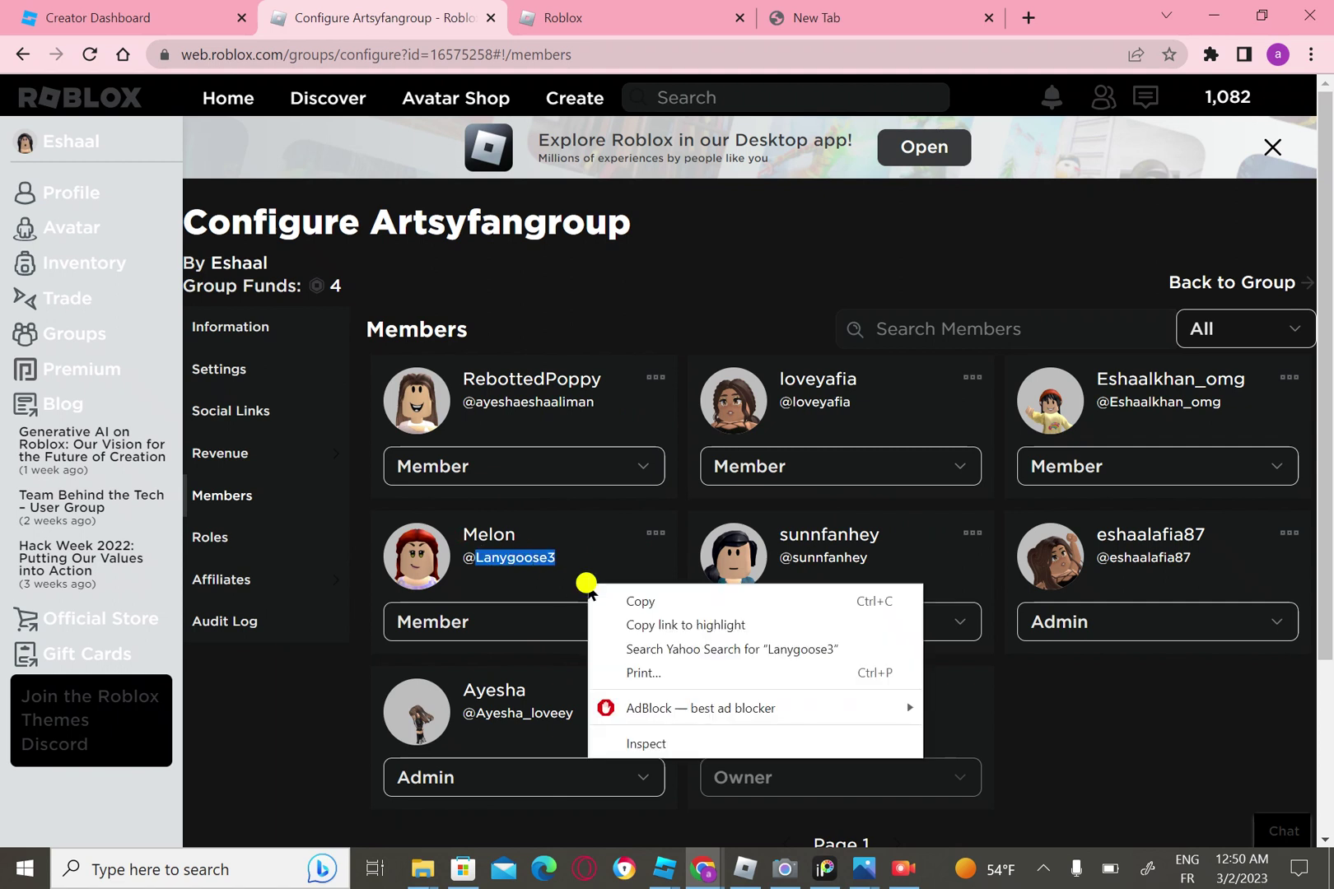
left_click(663, 603)
left_click(619, 560)
Return to the group's revenue payouts and show the One-time Payout page
left_click(292, 455)
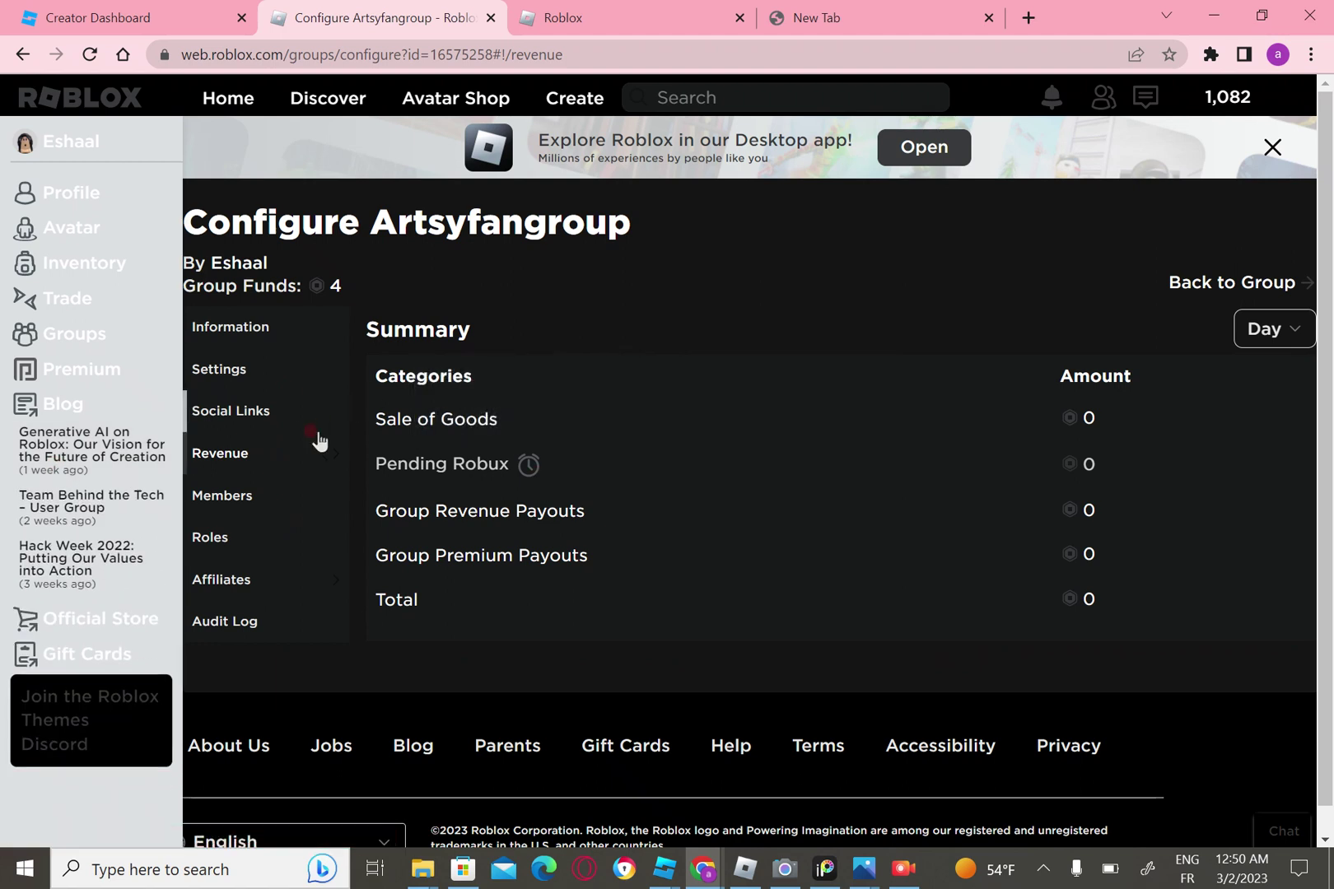
mouse_move(268, 453)
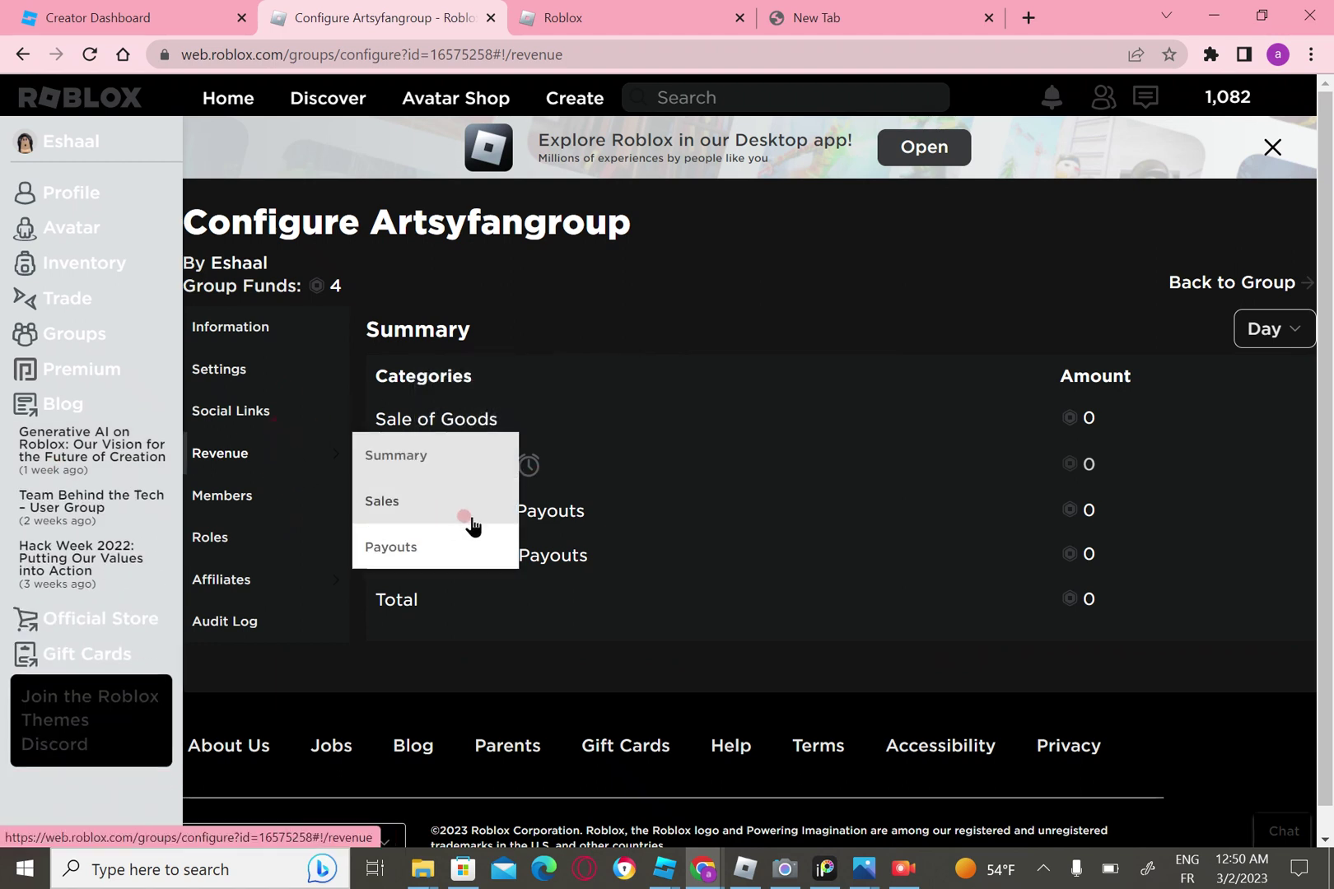
left_click(455, 547)
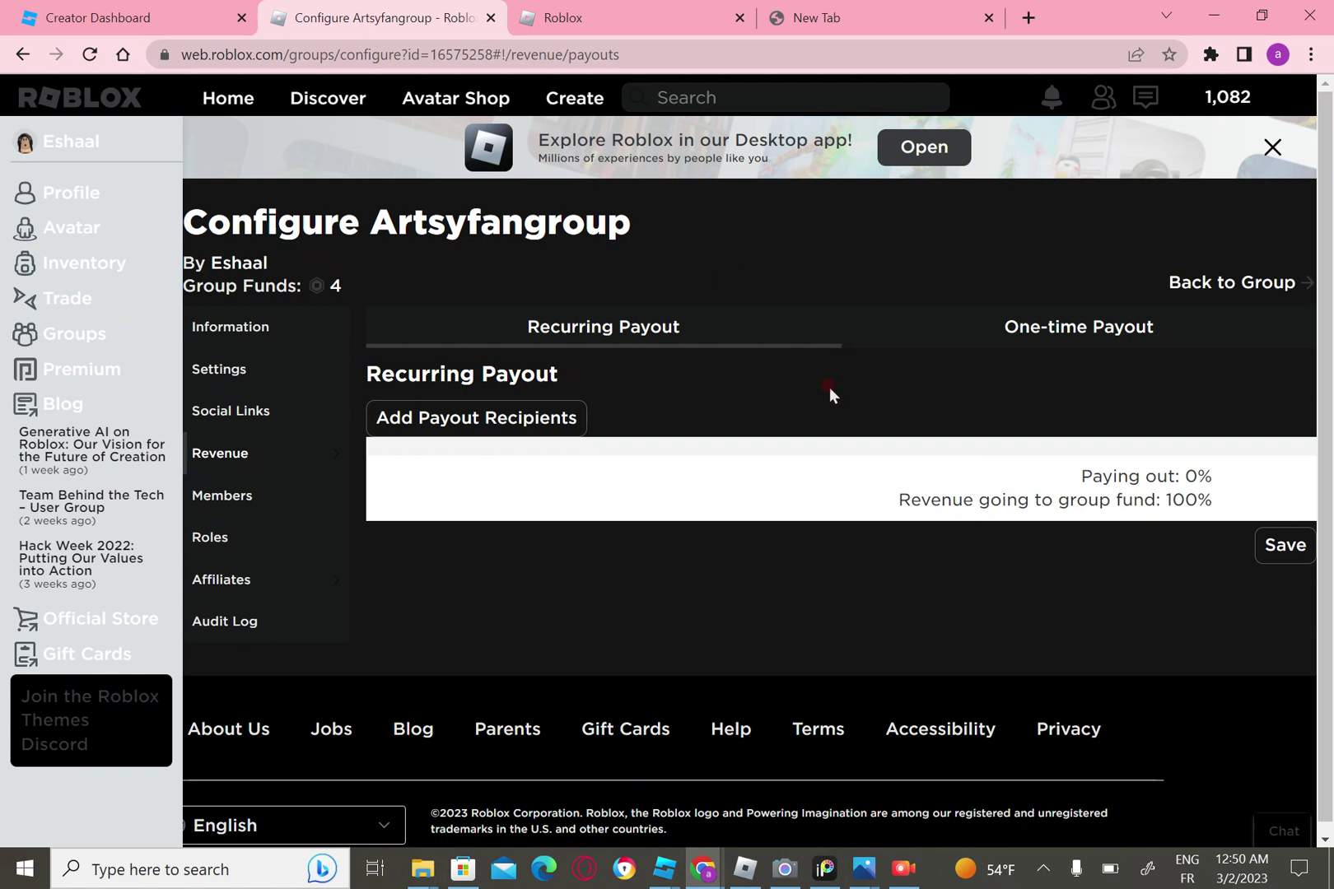
left_click(1031, 330)
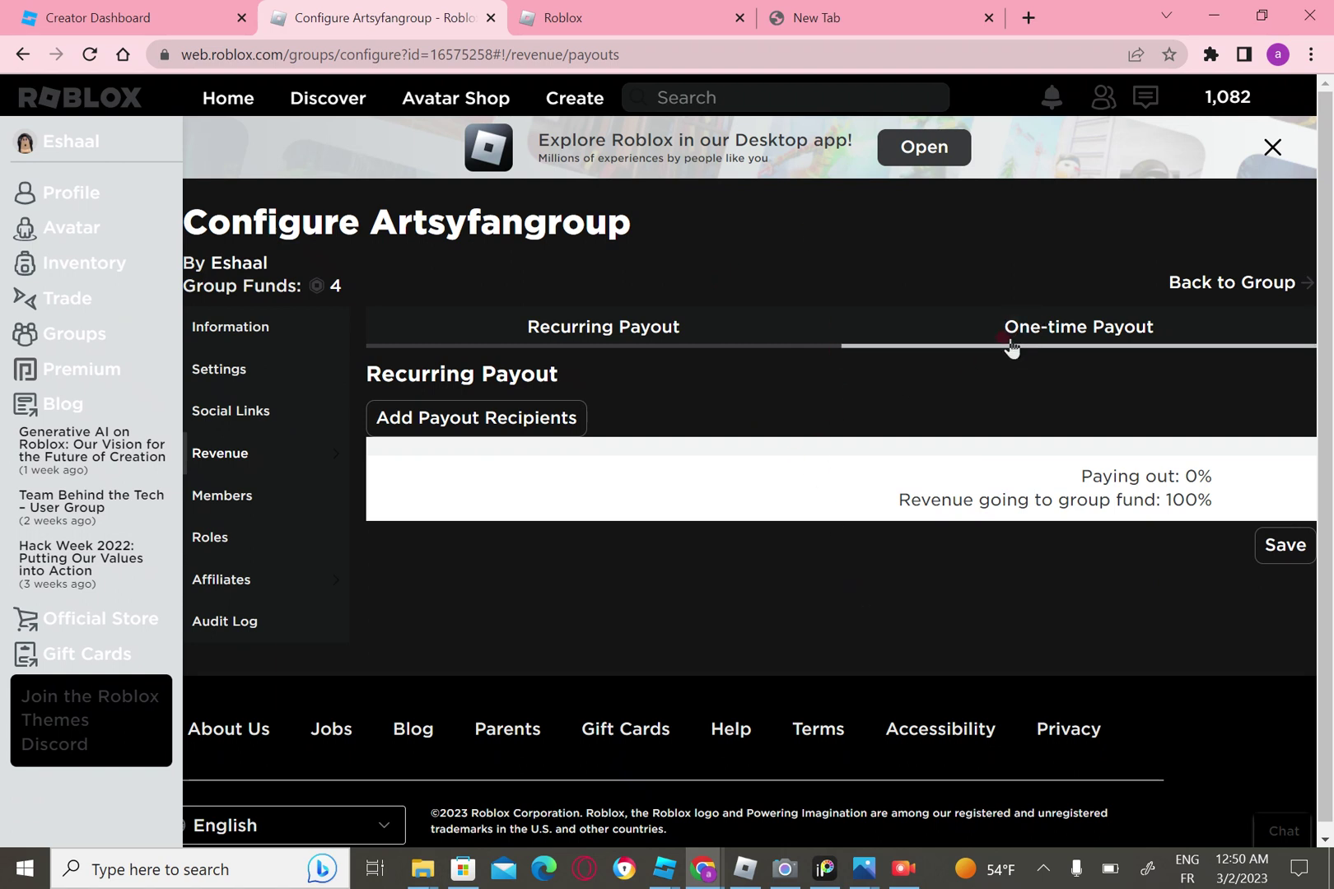
left_click(491, 470)
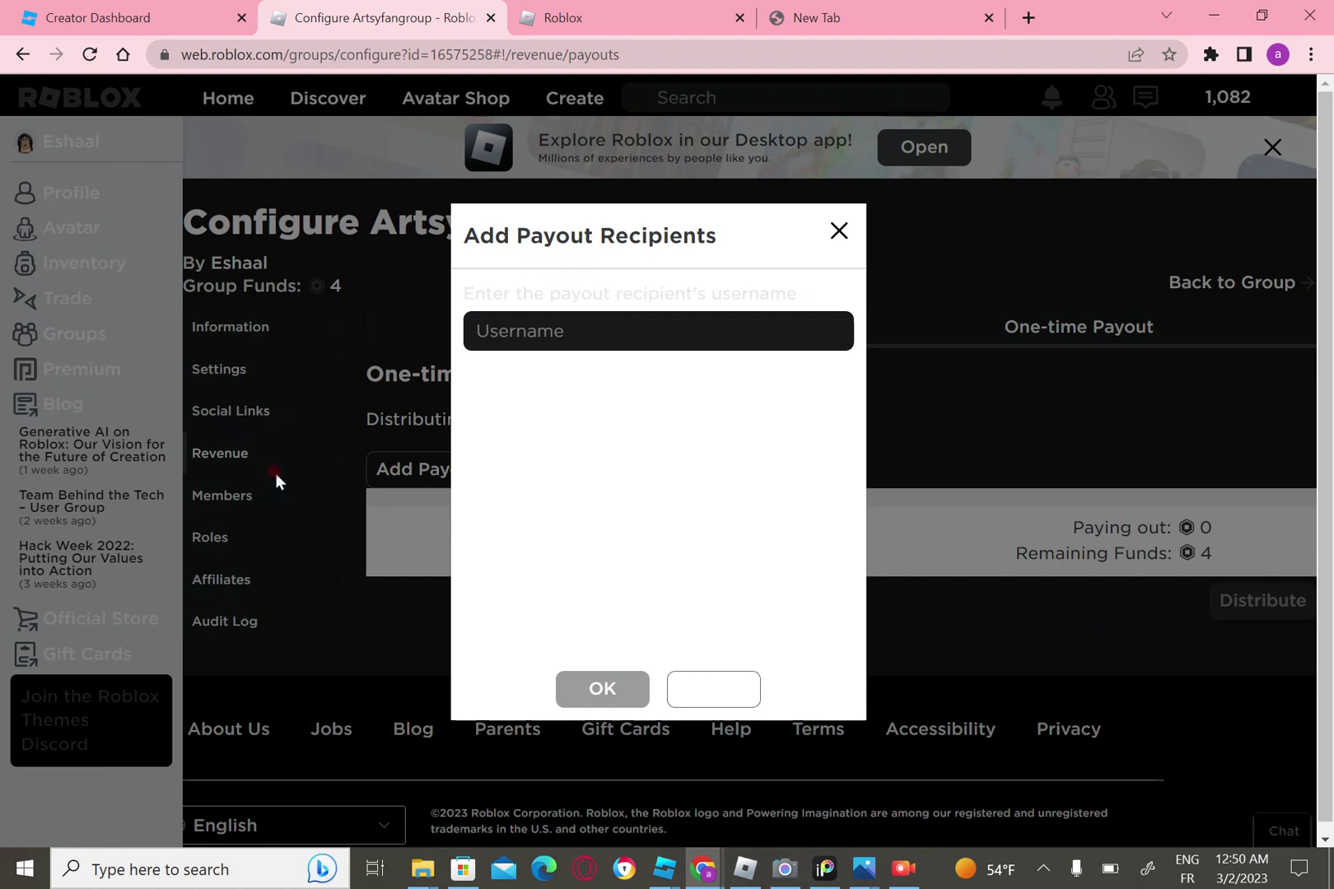
right_click(659, 325)
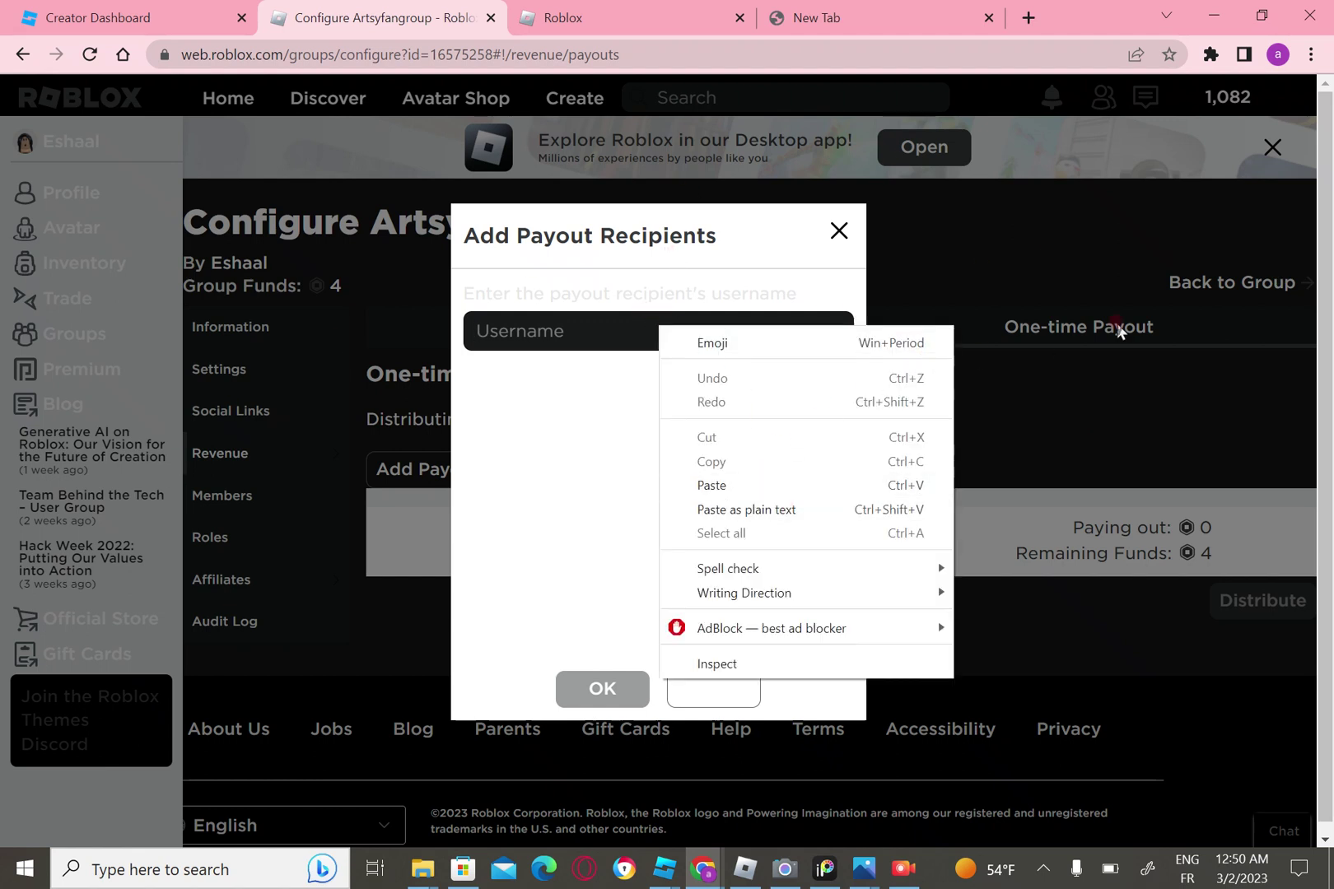
left_click(1150, 333)
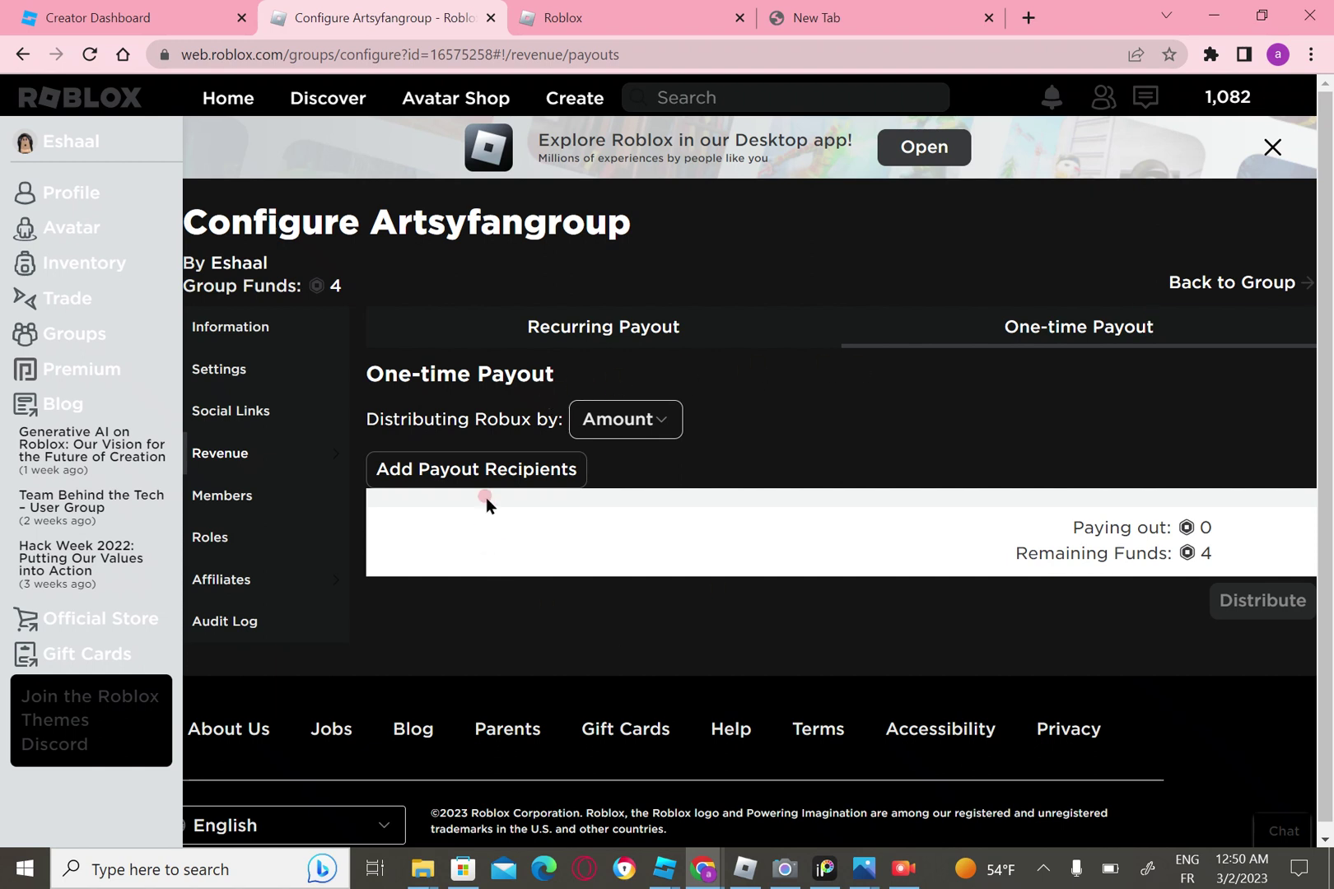
Add the member with the copied username as a one-time payout recipient and confirm the recipient selection
left_click(548, 473)
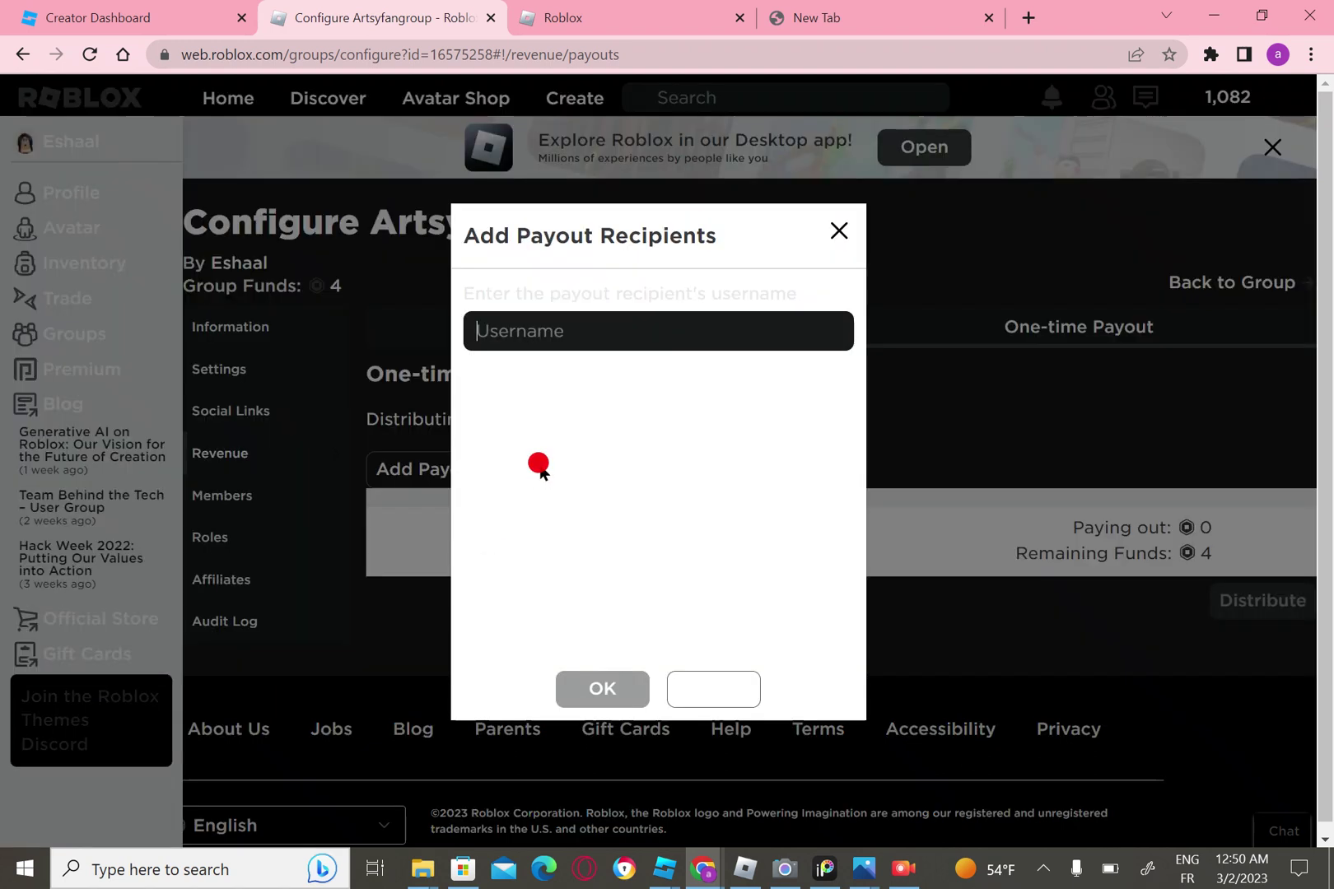
right_click(528, 338)
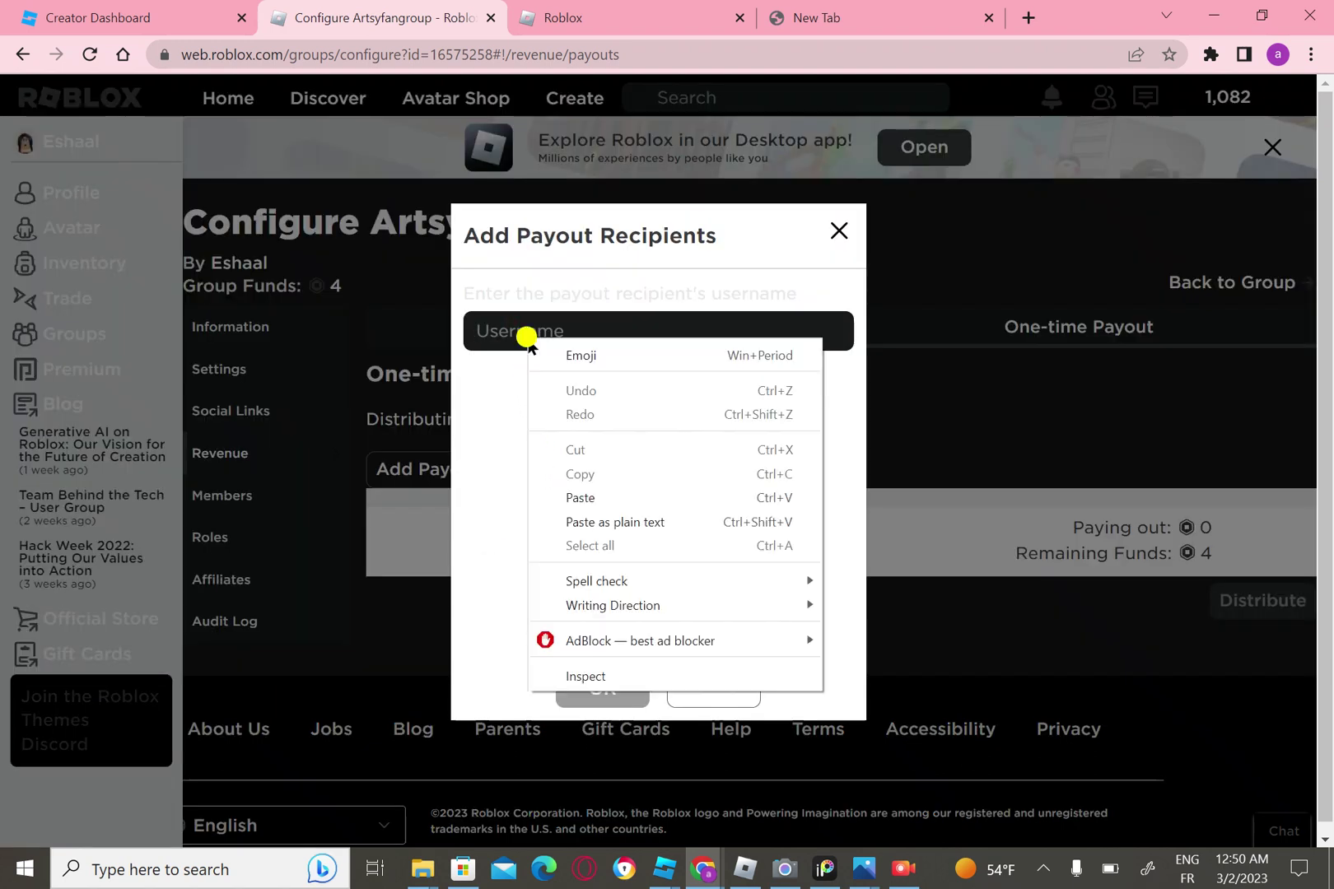
left_click(477, 488)
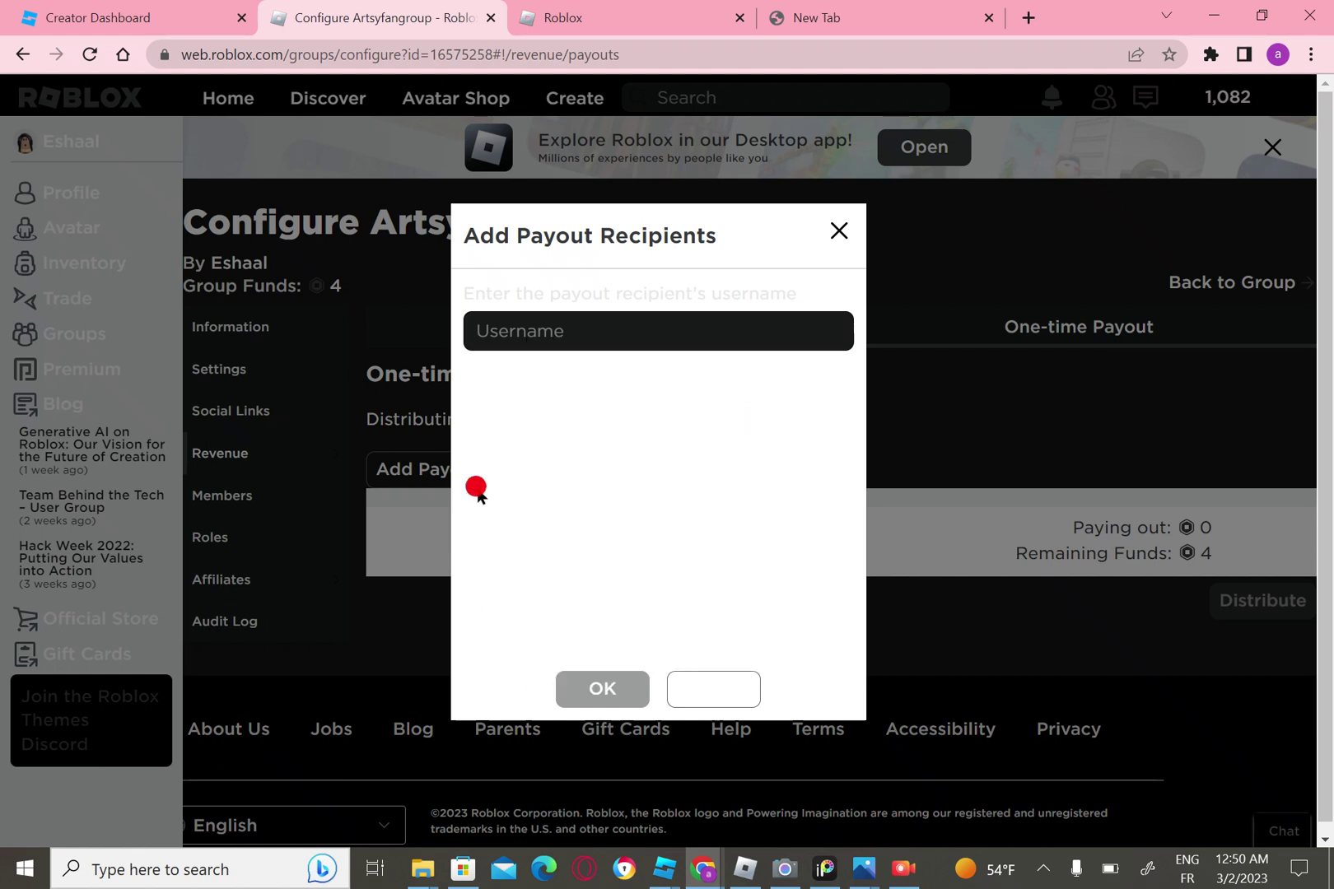
double_click(523, 329)
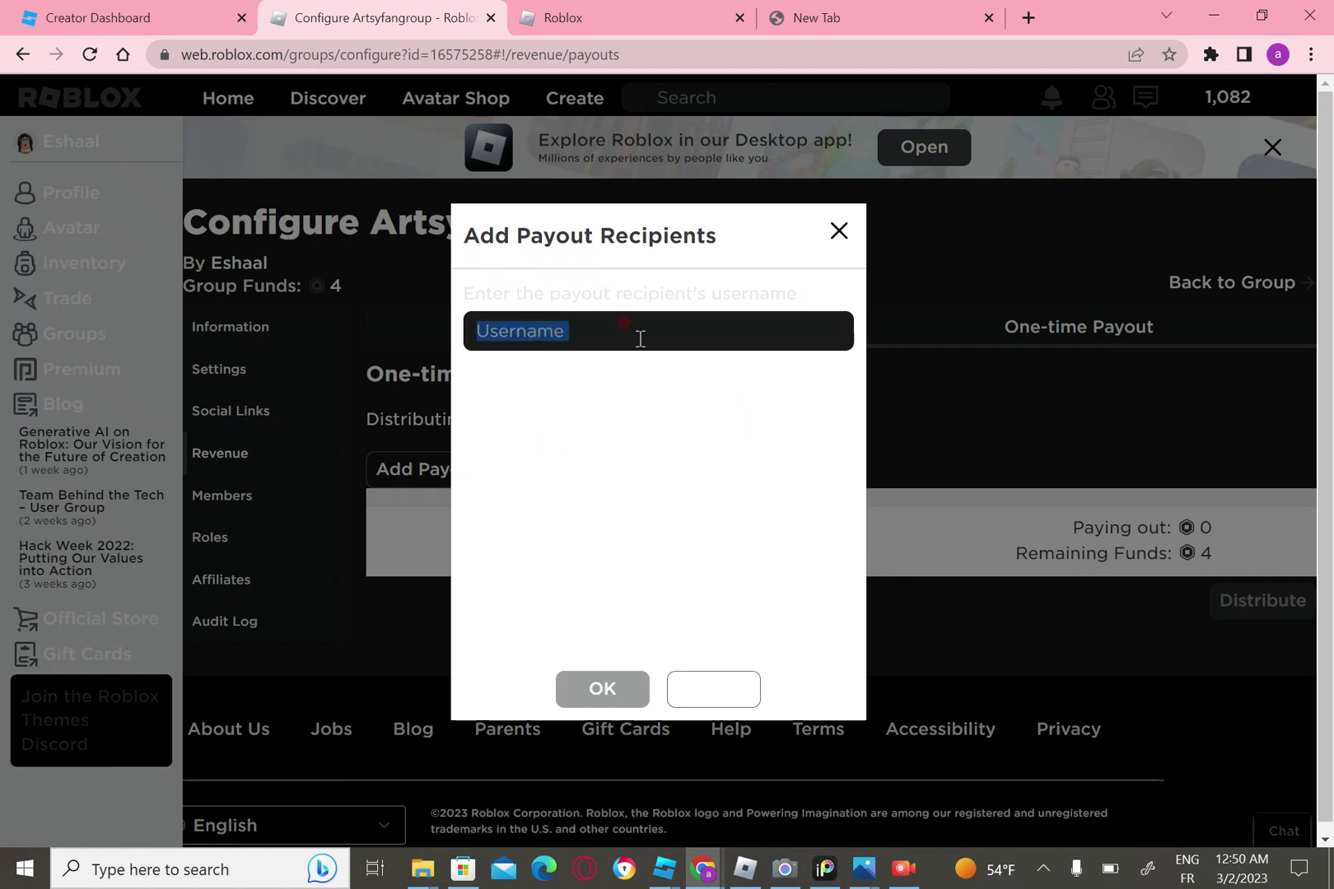
left_click(709, 488)
left_click(631, 335)
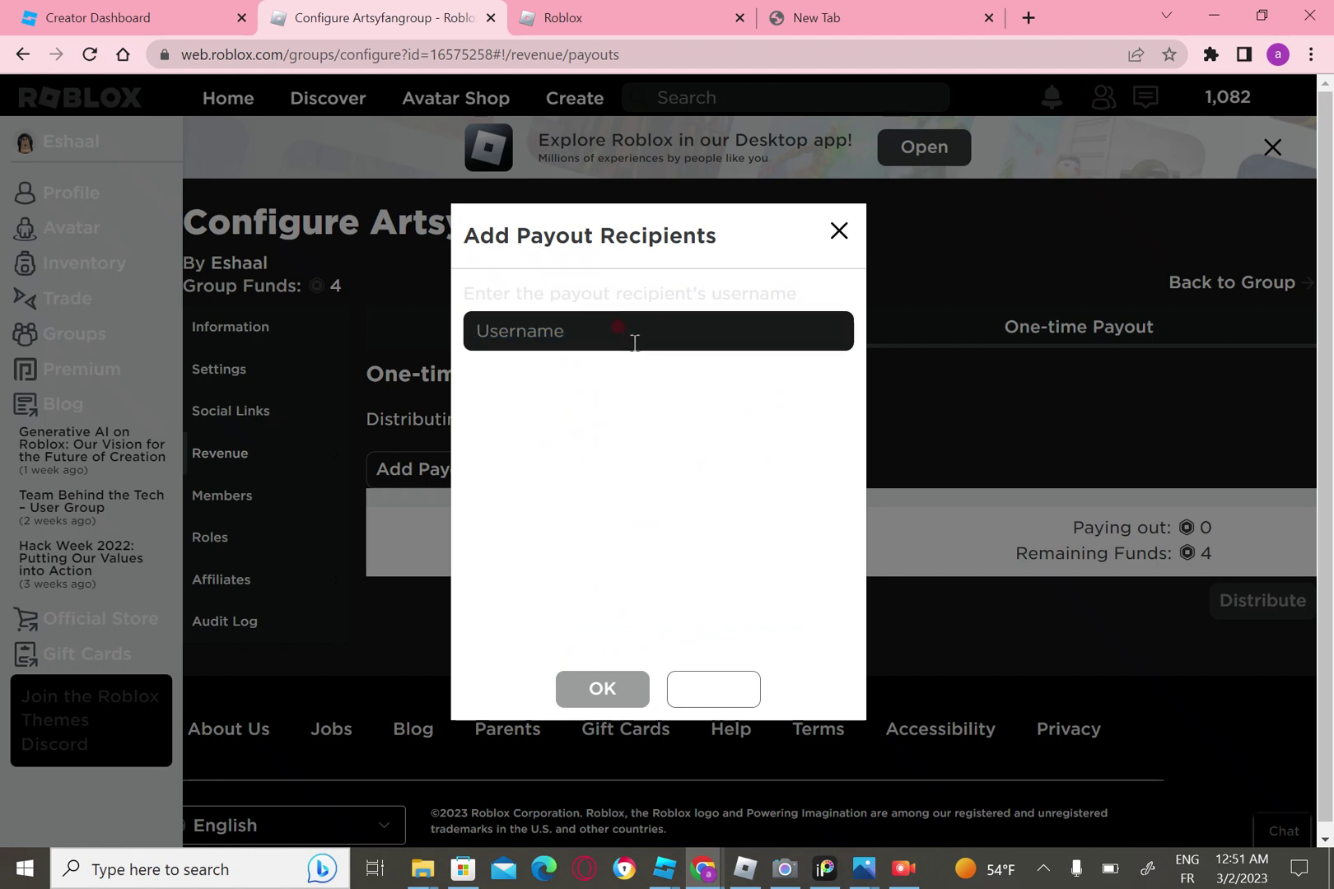
key("ctrl+v")
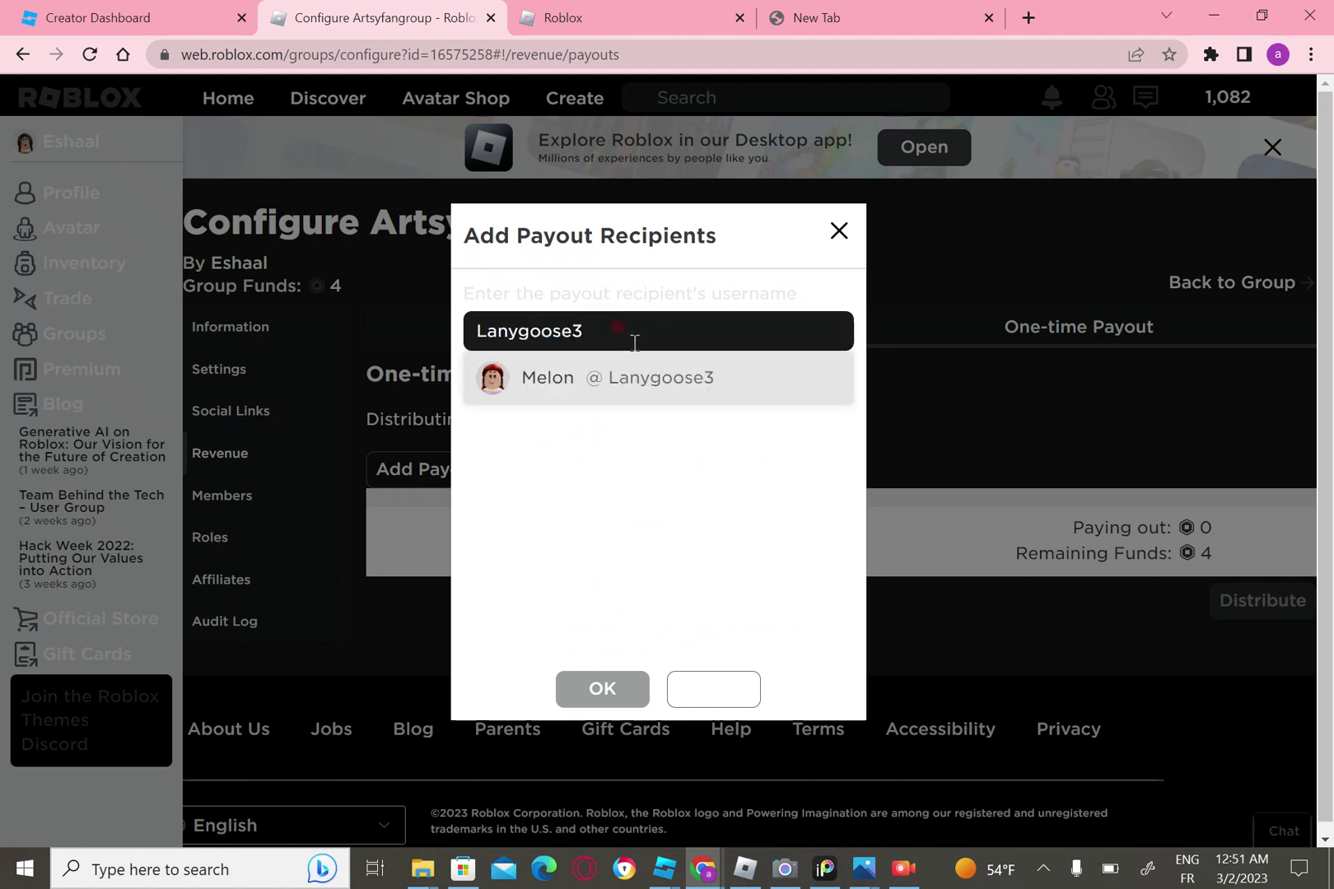
left_click(628, 399)
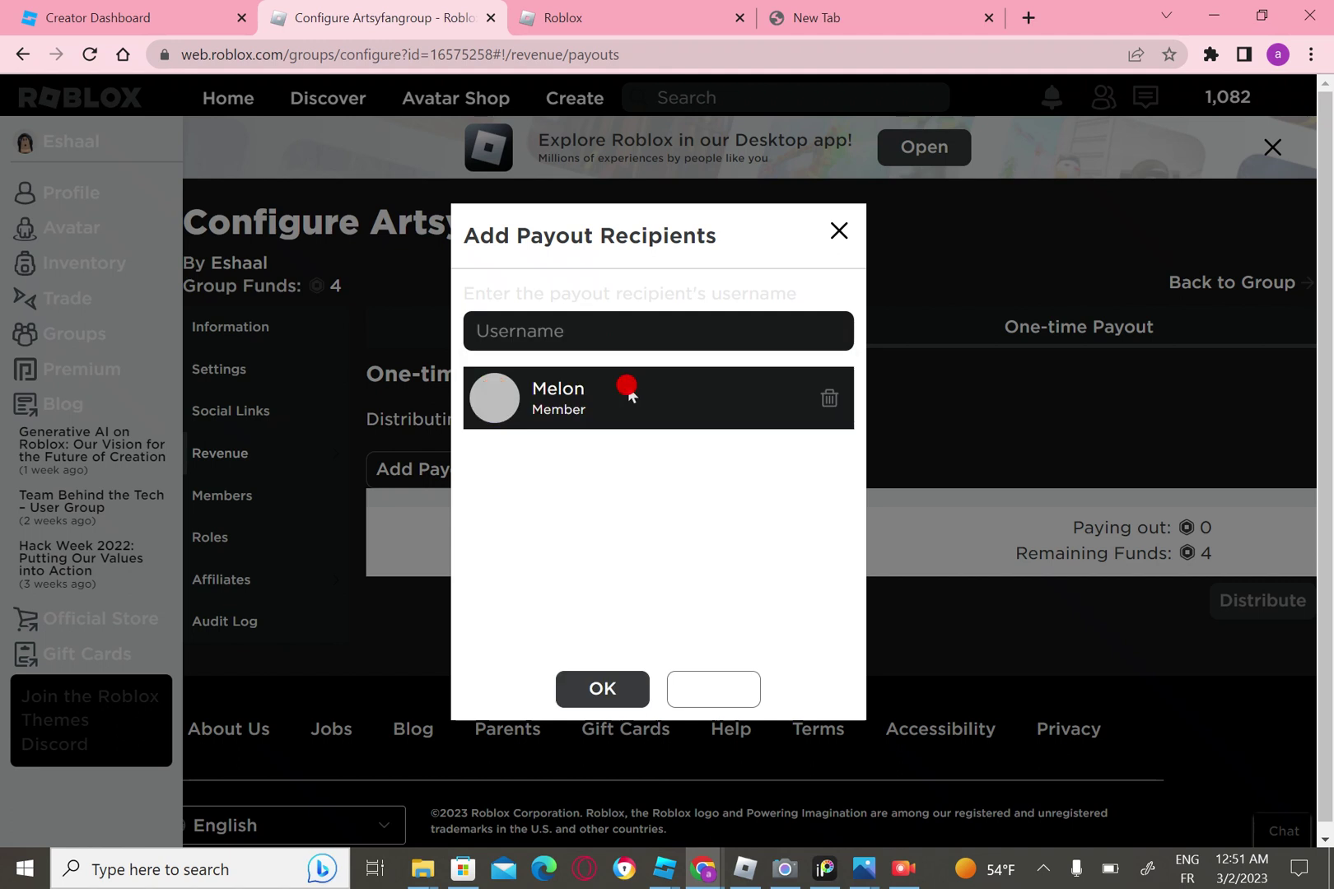
left_click(592, 690)
Set the recipient's one-time payout amount to 1 Robux and distribute it from the group funds
left_click(1223, 531)
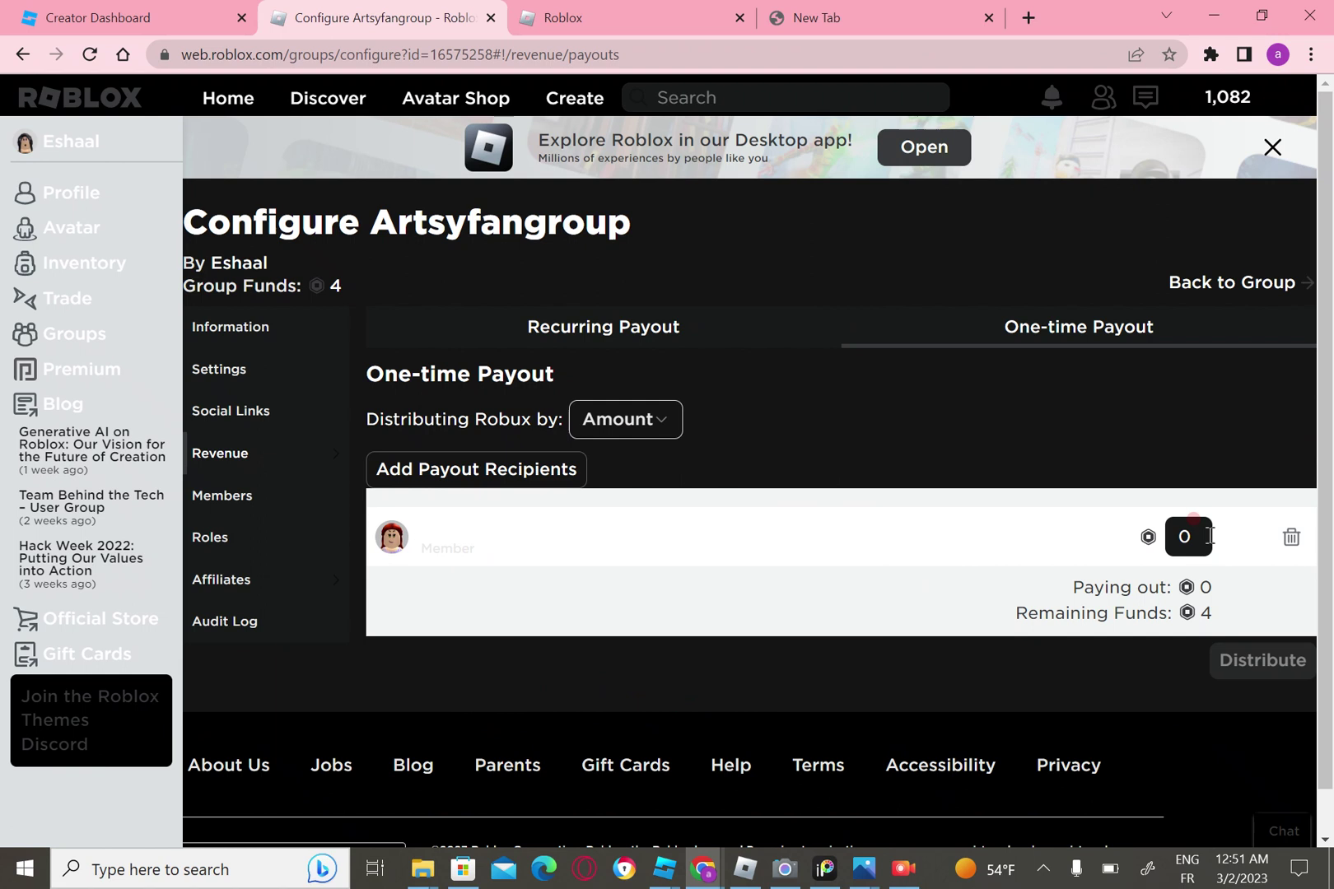
double_click(1162, 545)
key("BackSpace")
type("4")
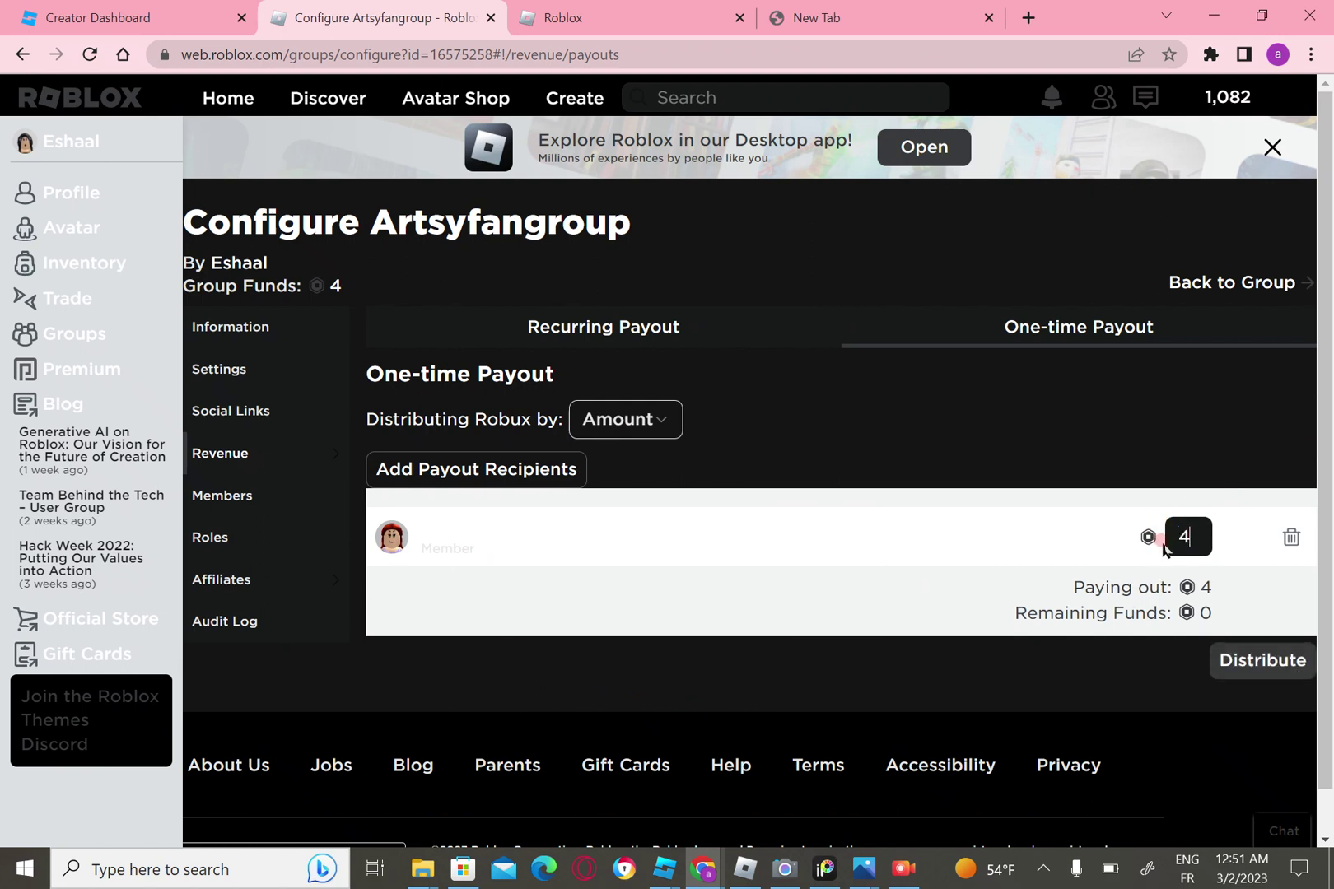
key("BackSpace")
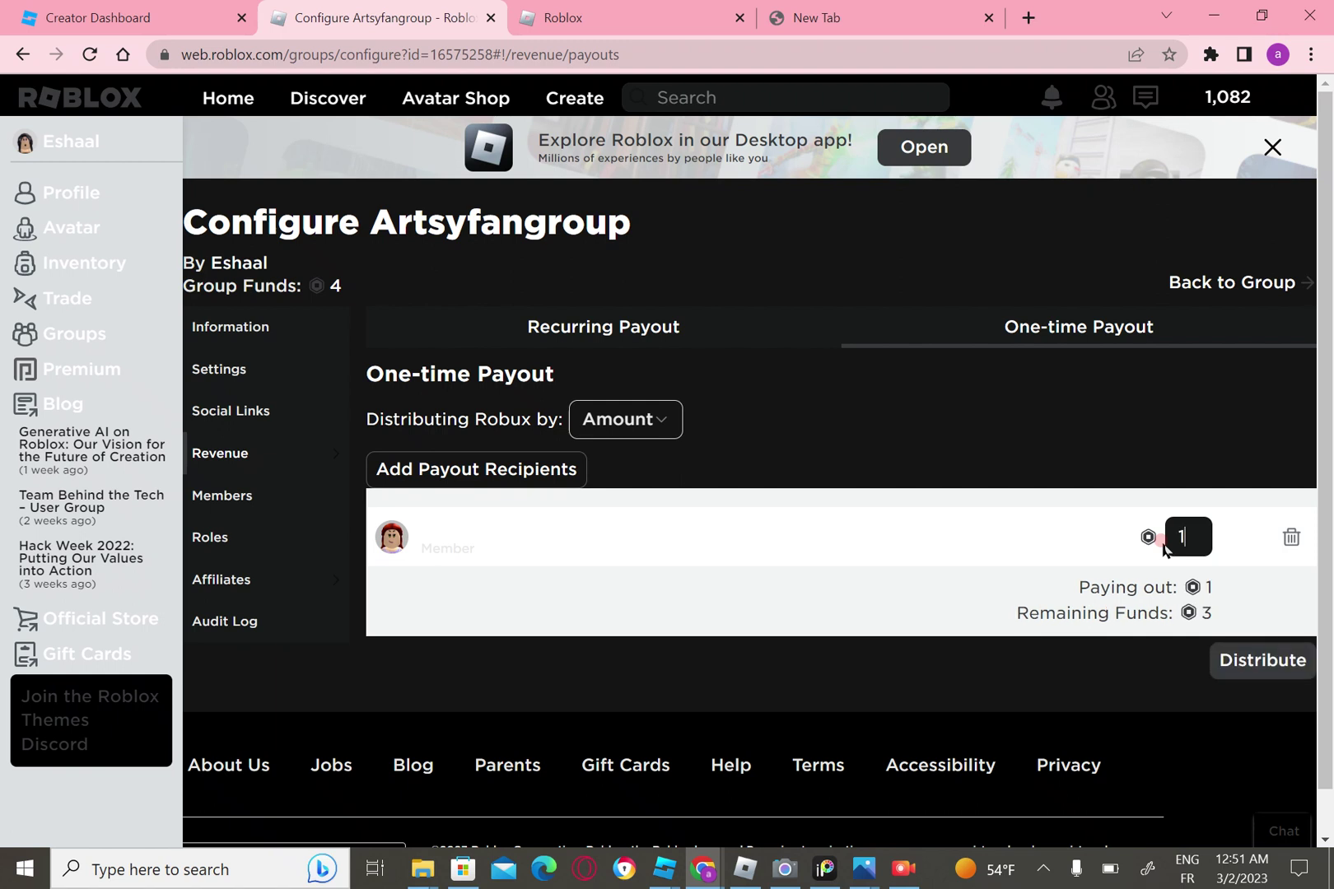
left_click(1249, 668)
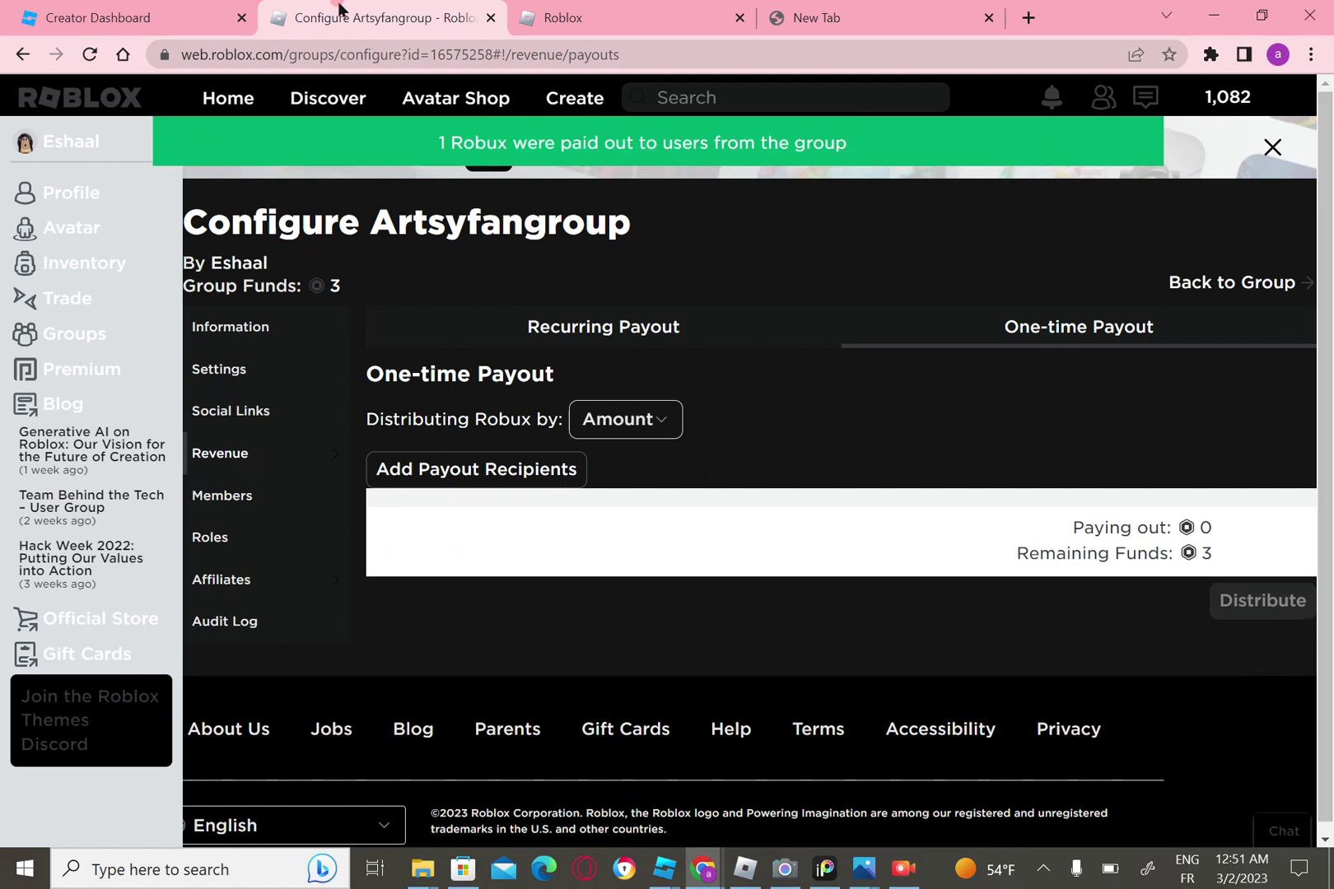
left_click_drag(457, 143, 795, 152)
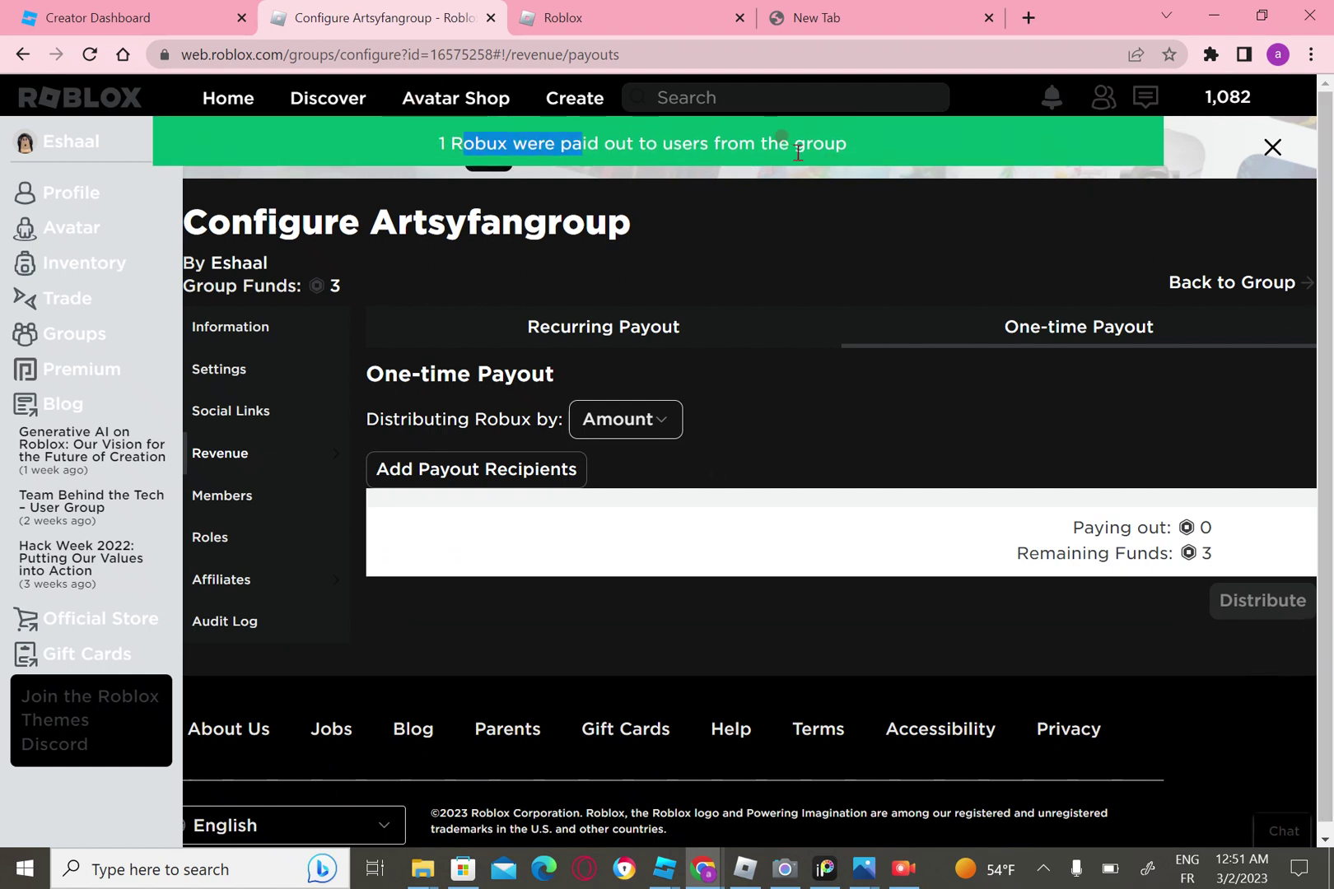
triple_click(840, 161)
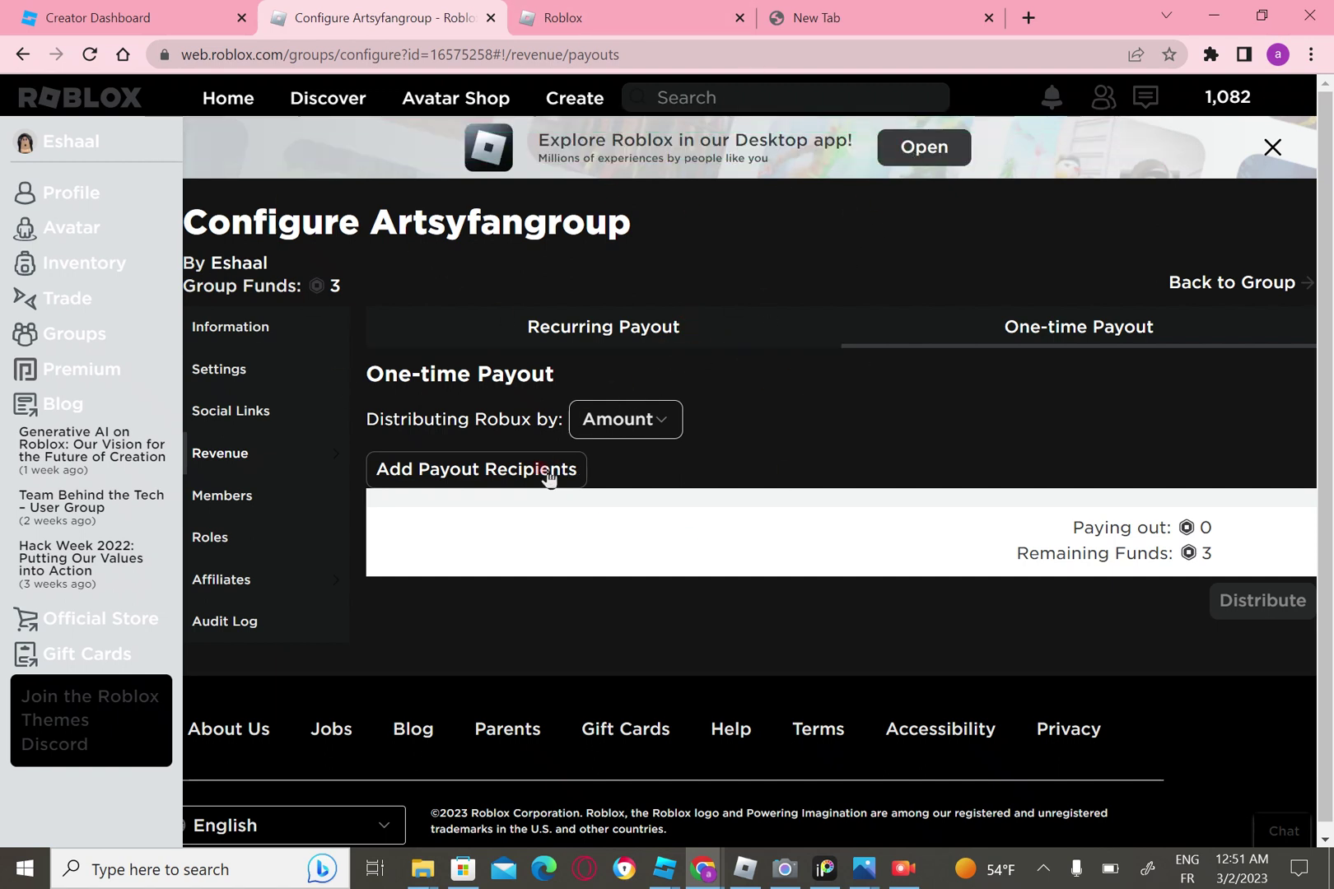
Try to look up the paid member again as a payout recipient with the copied and a partly retyped username, and close the recipient dialog
left_click(486, 477)
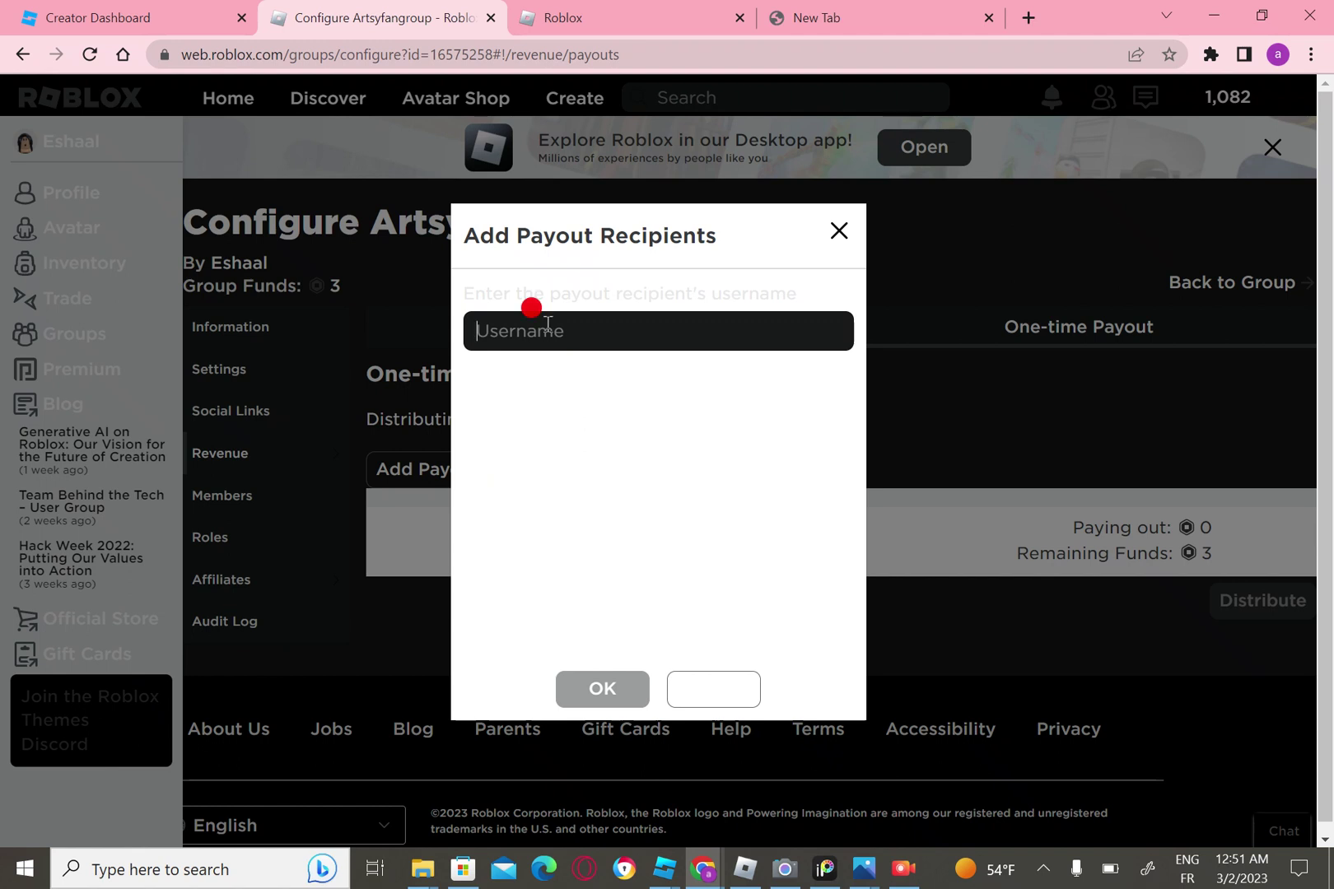
right_click(548, 324)
left_click(579, 481)
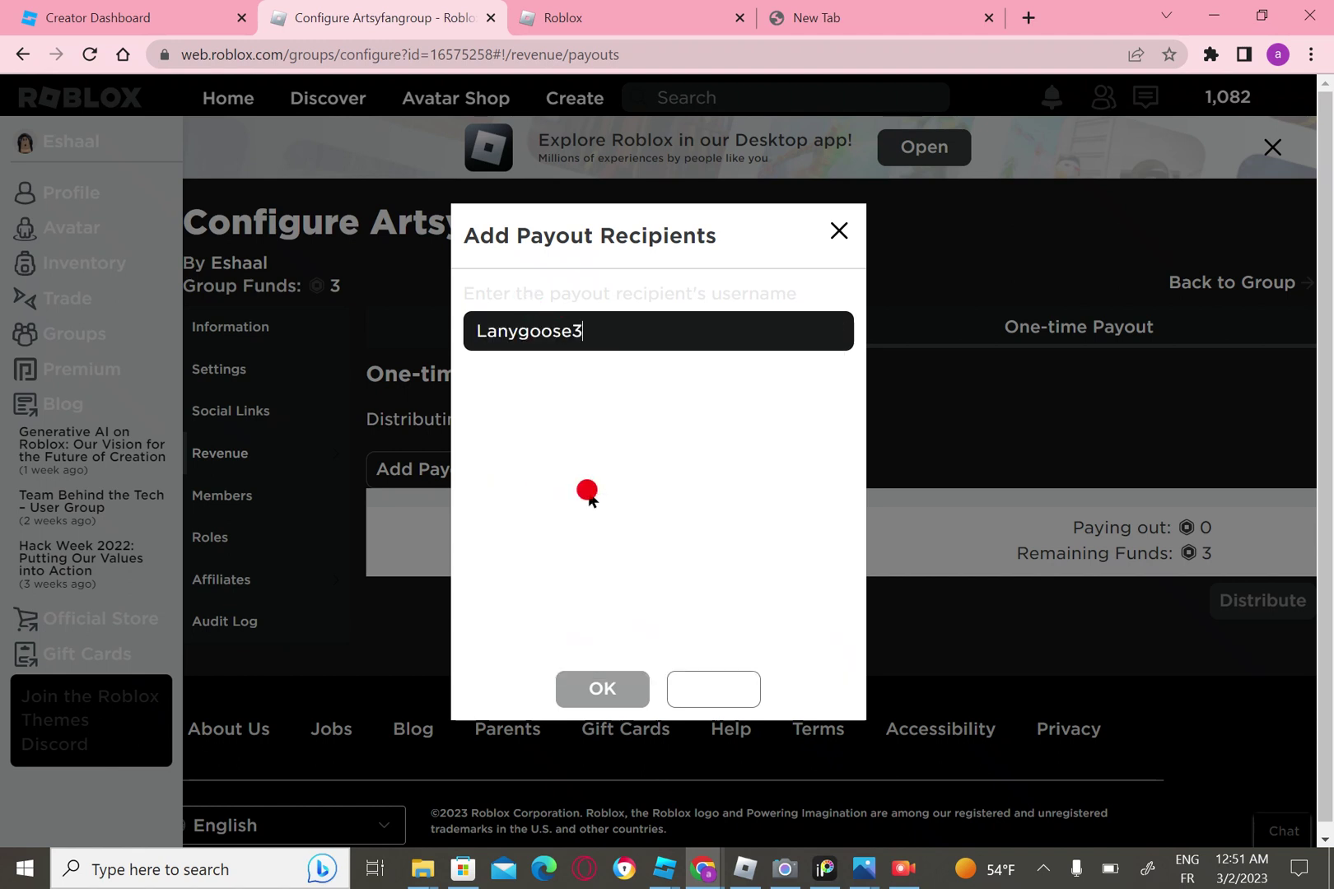
key("BackSpace")
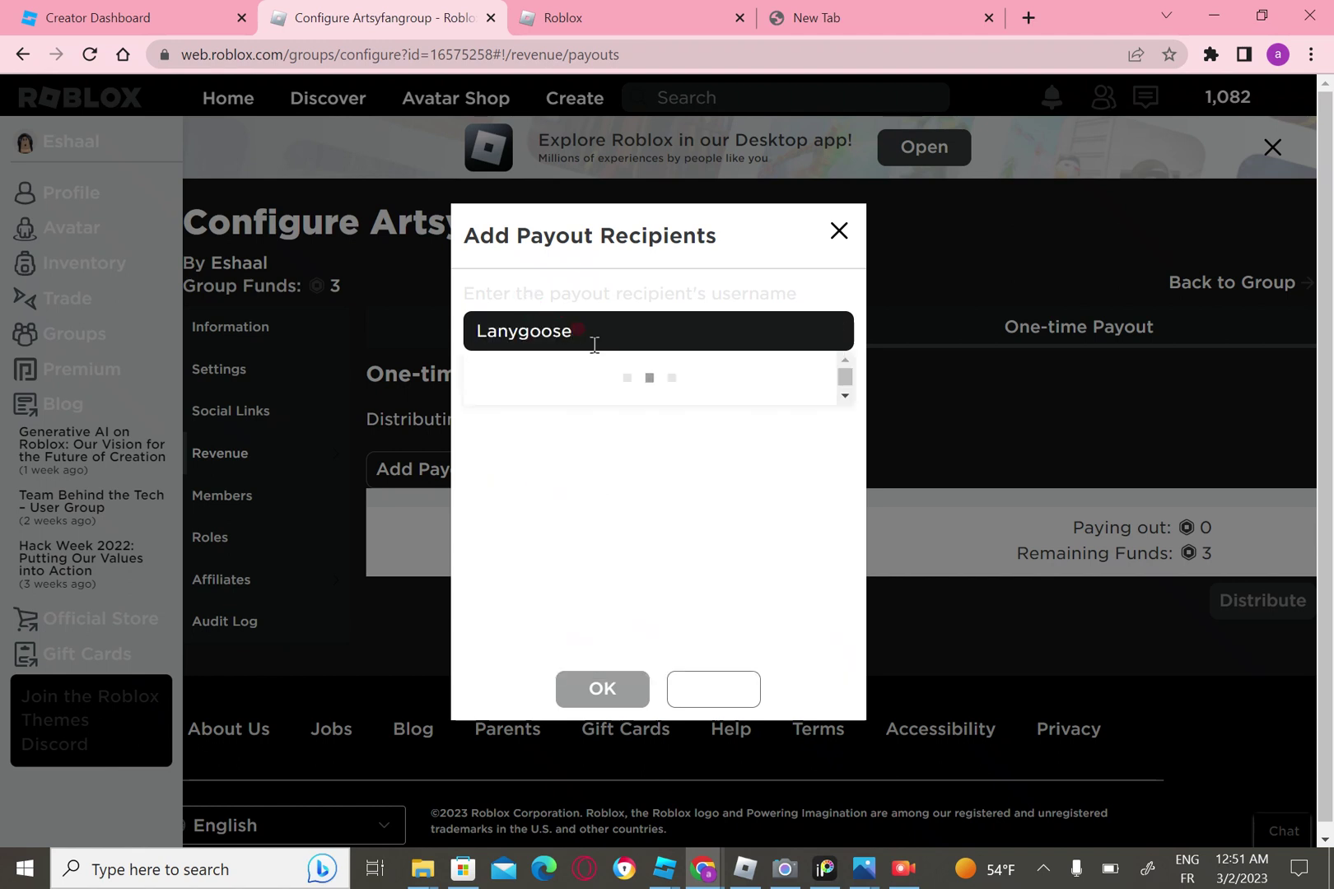
key("BackSpace")
key("BackSpace")
key("BackSpace")
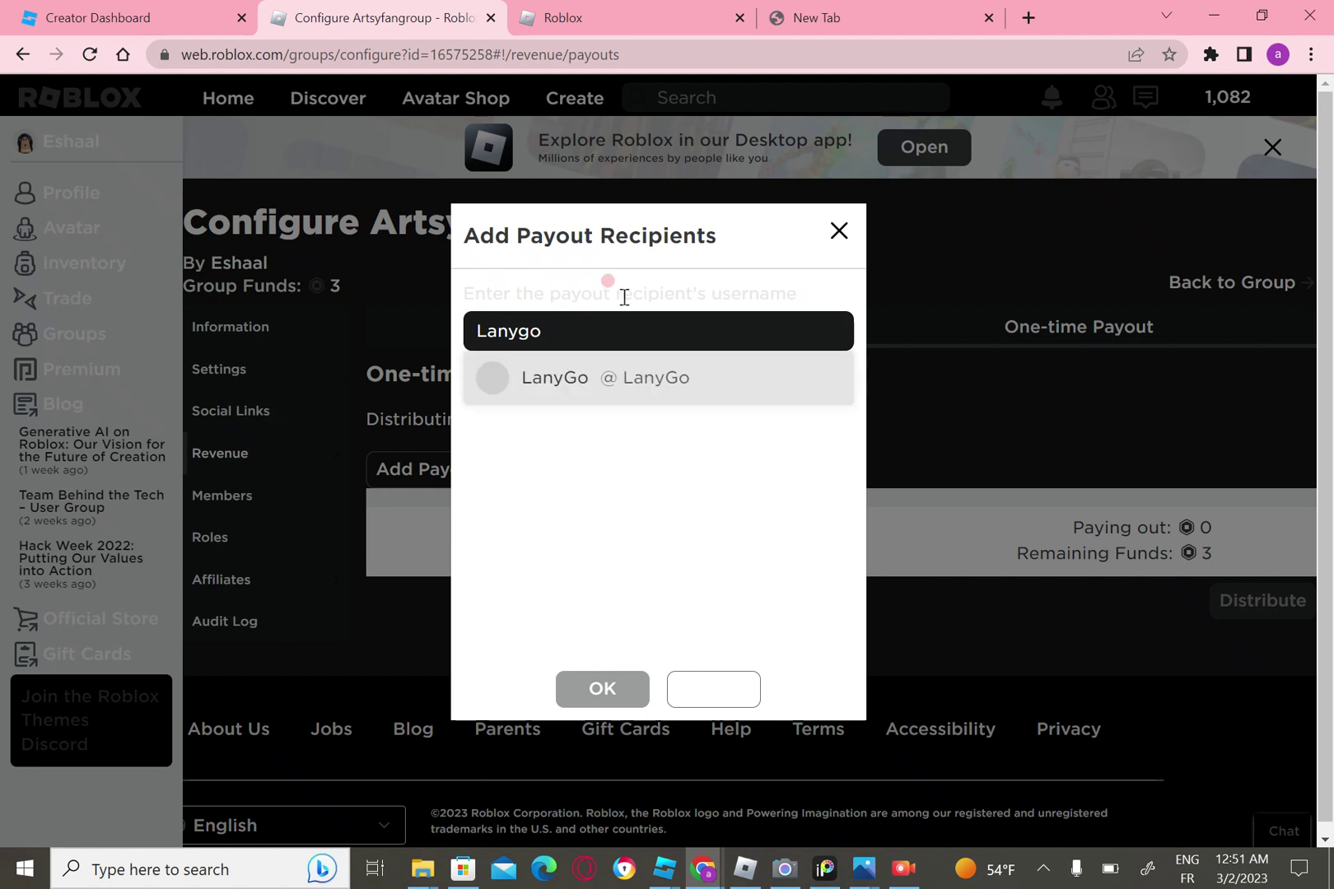
type("sse")
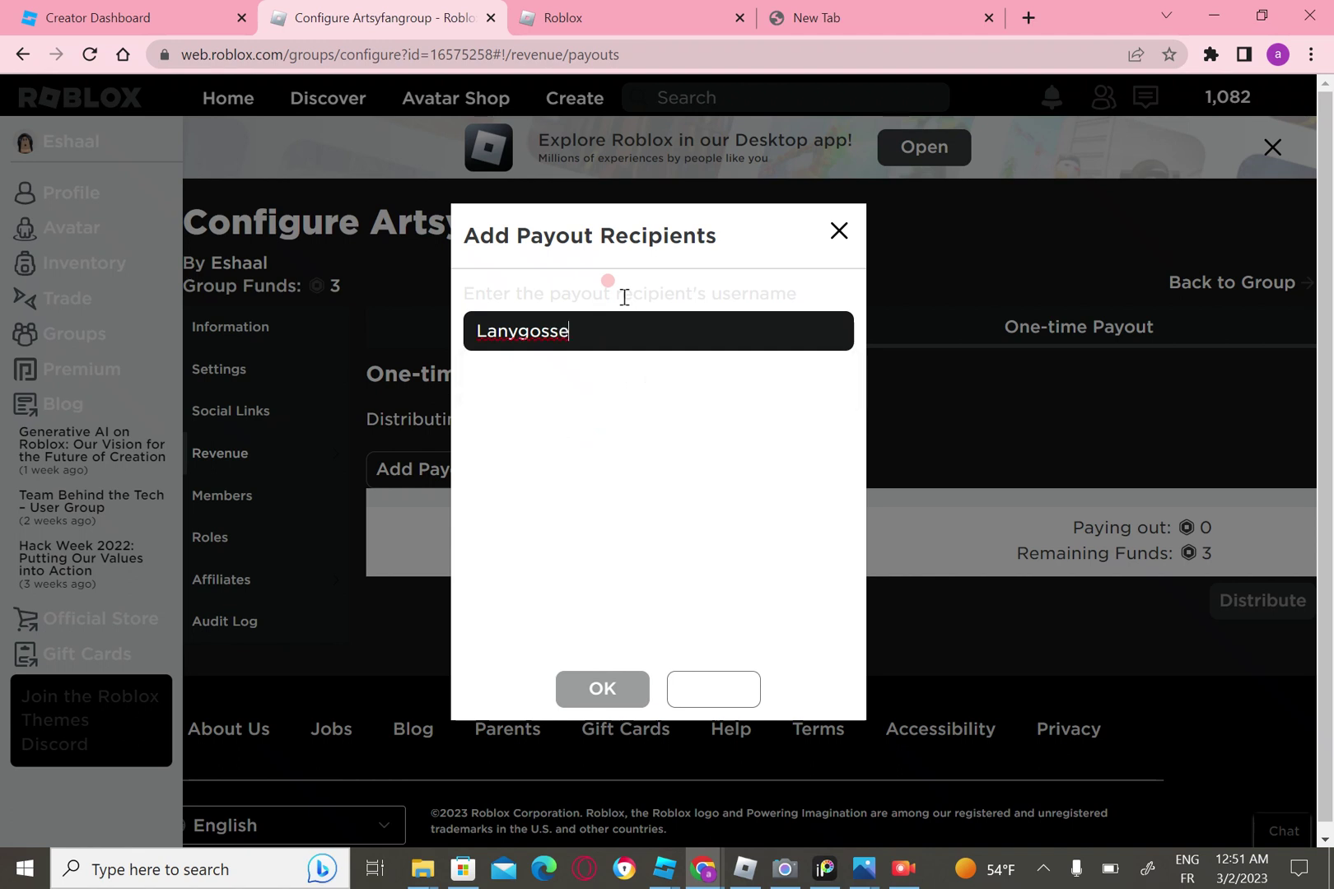
left_click(839, 231)
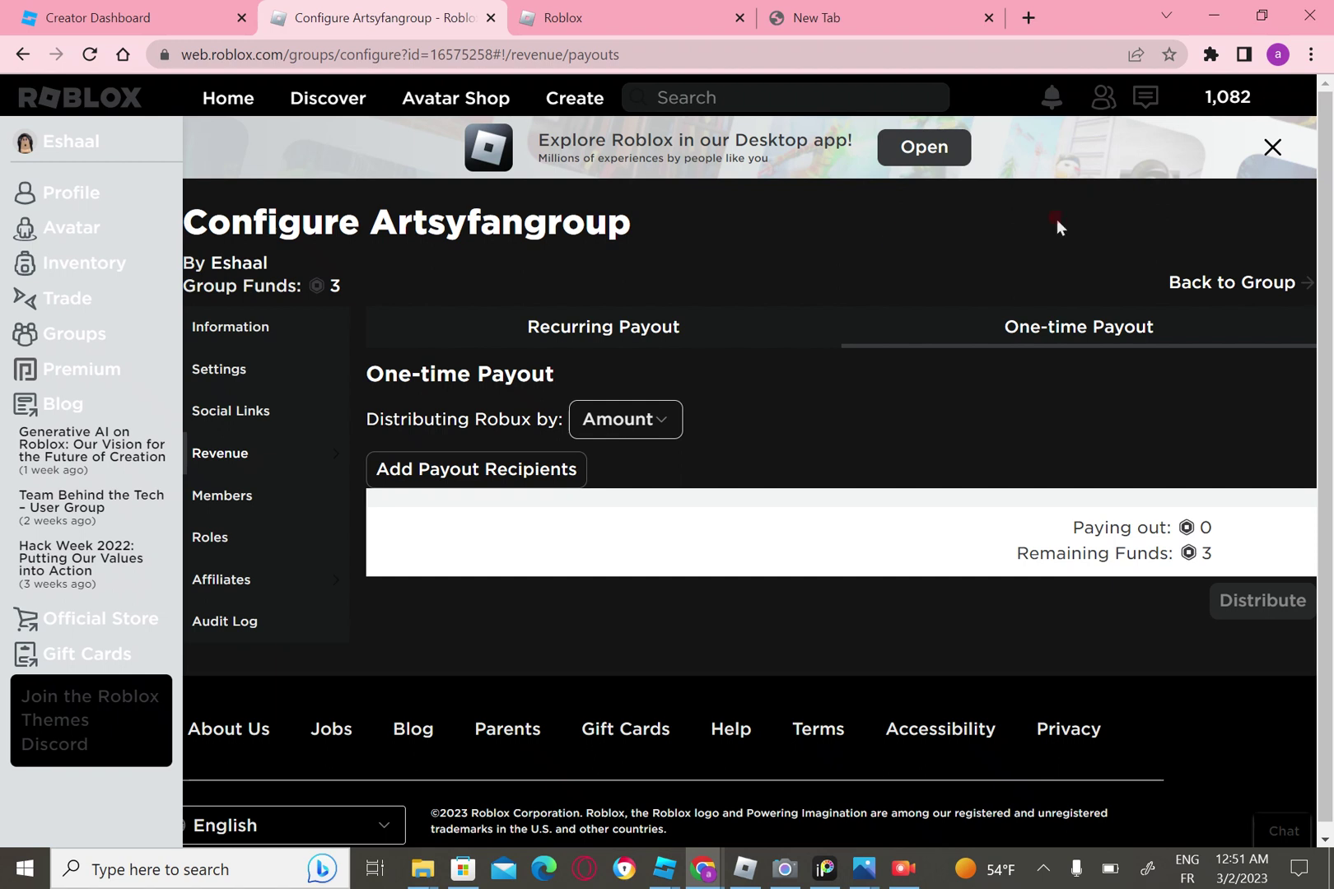
Return to the New Tab page and cut the entire giveaway note from the address bar
left_click(971, 31)
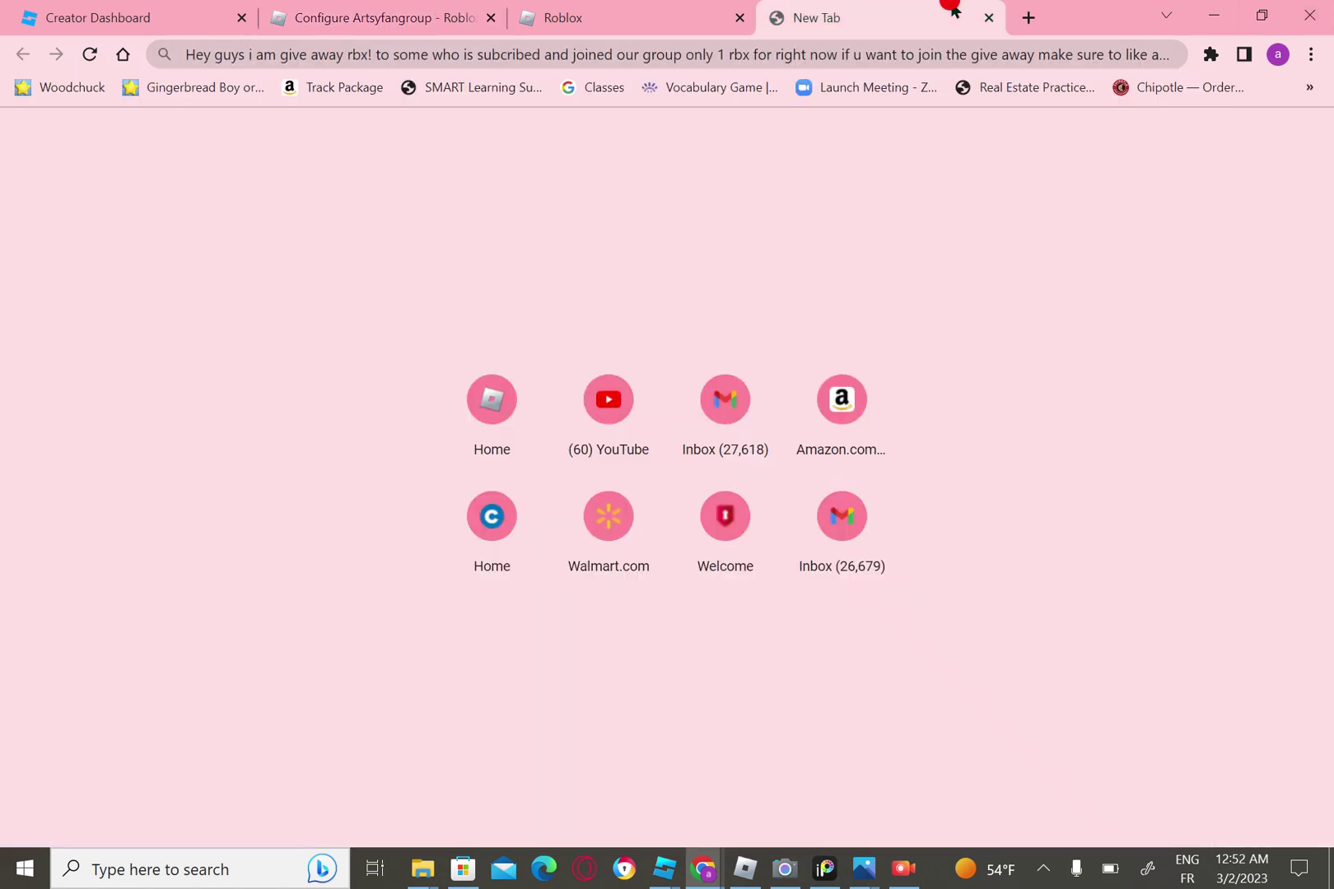
left_click_drag(1164, 53, 146, 258)
key("ctrl+x")
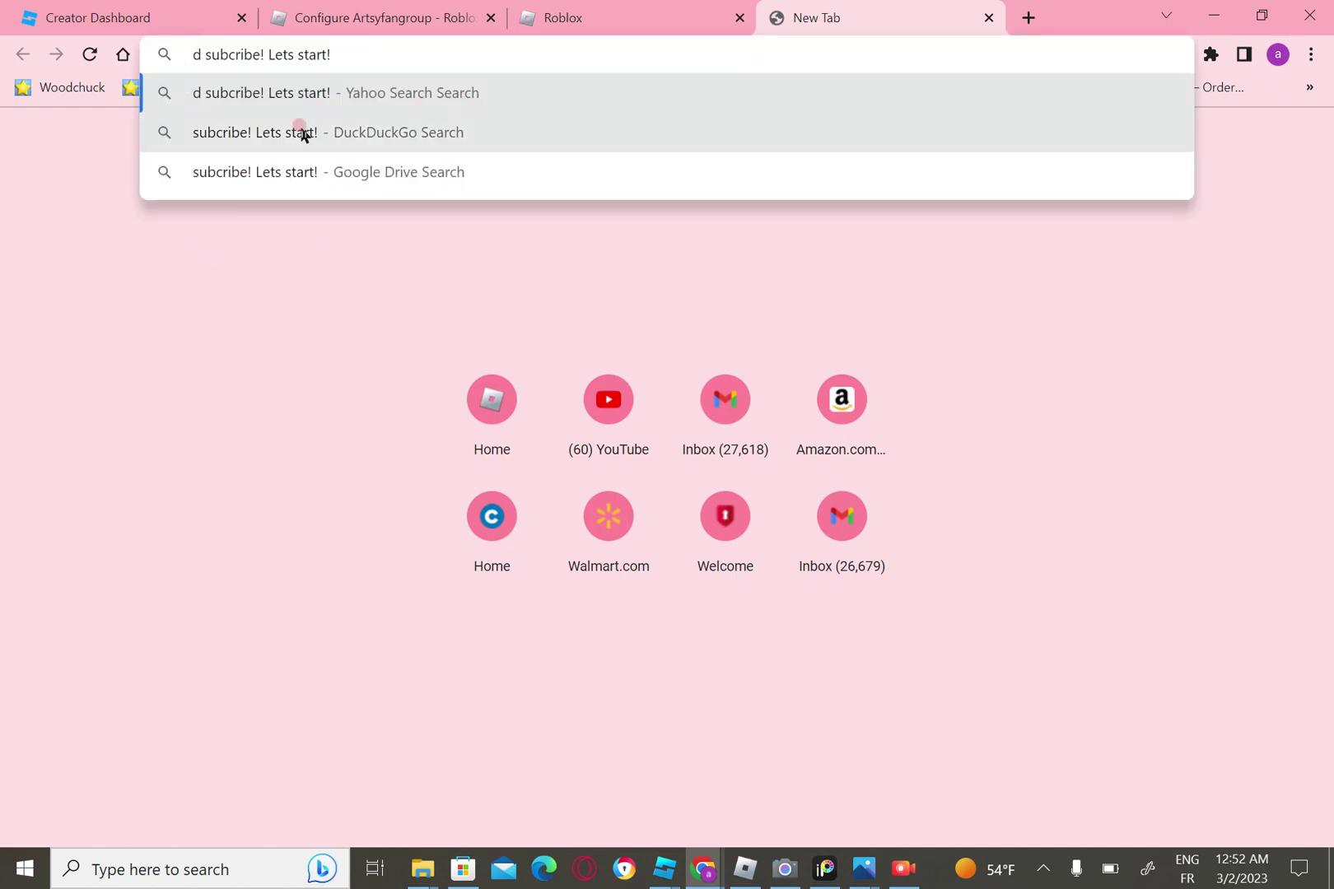
left_click_drag(337, 54, 102, 89)
key("ctrl+x")
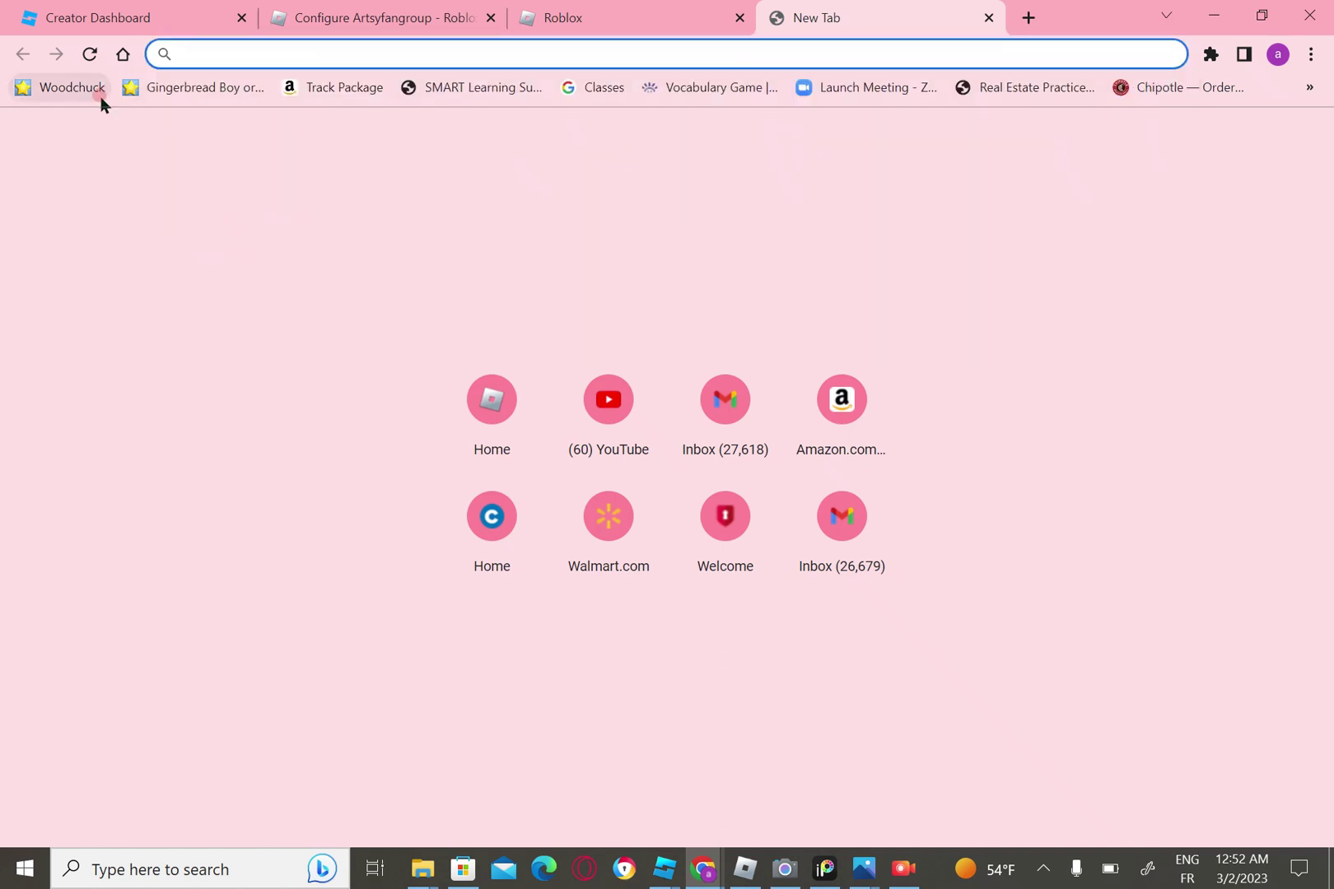
Write the closing message "Thats all for today Bye!" in the empty address bar without submitting it
type("Thats ")
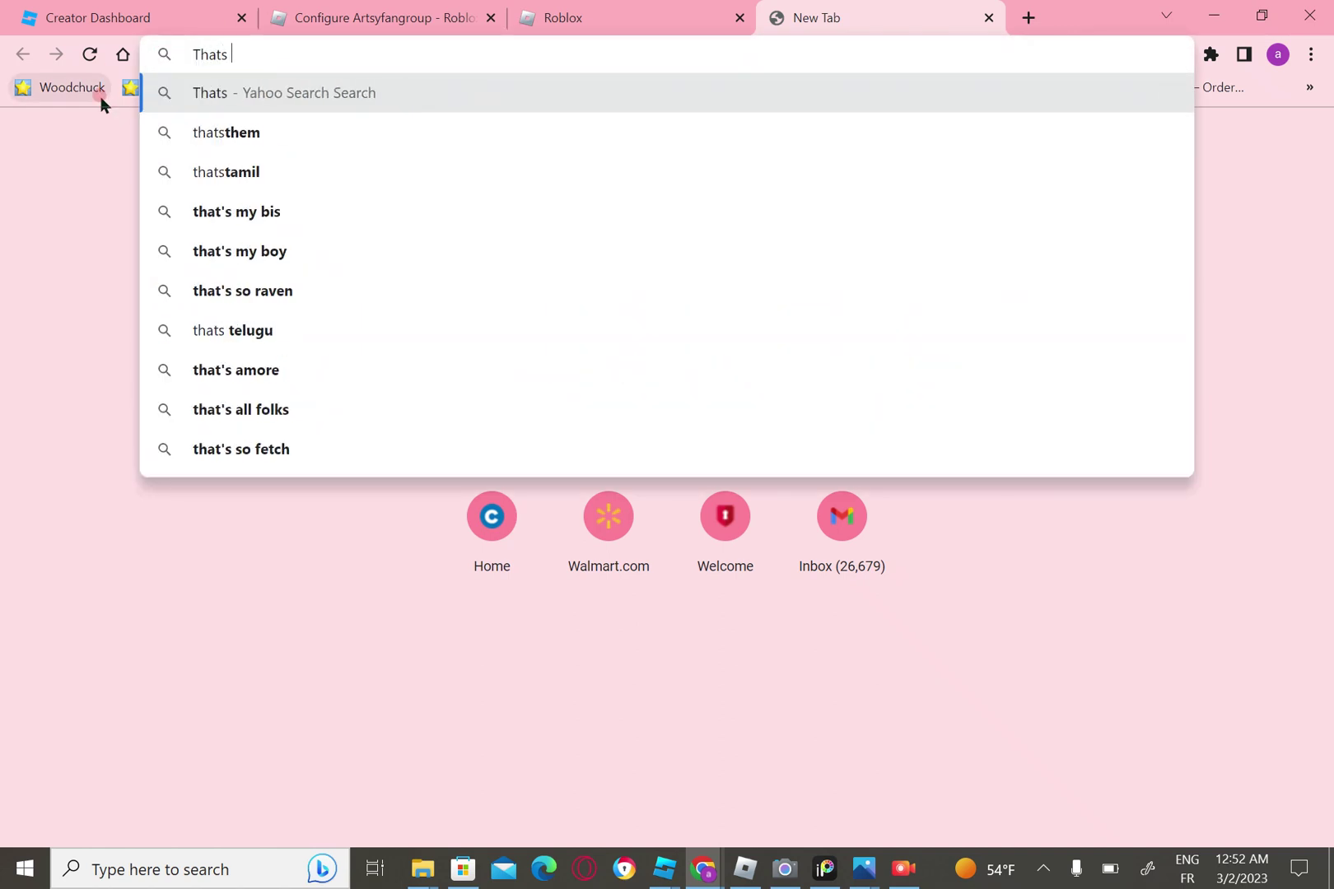
type("all for ")
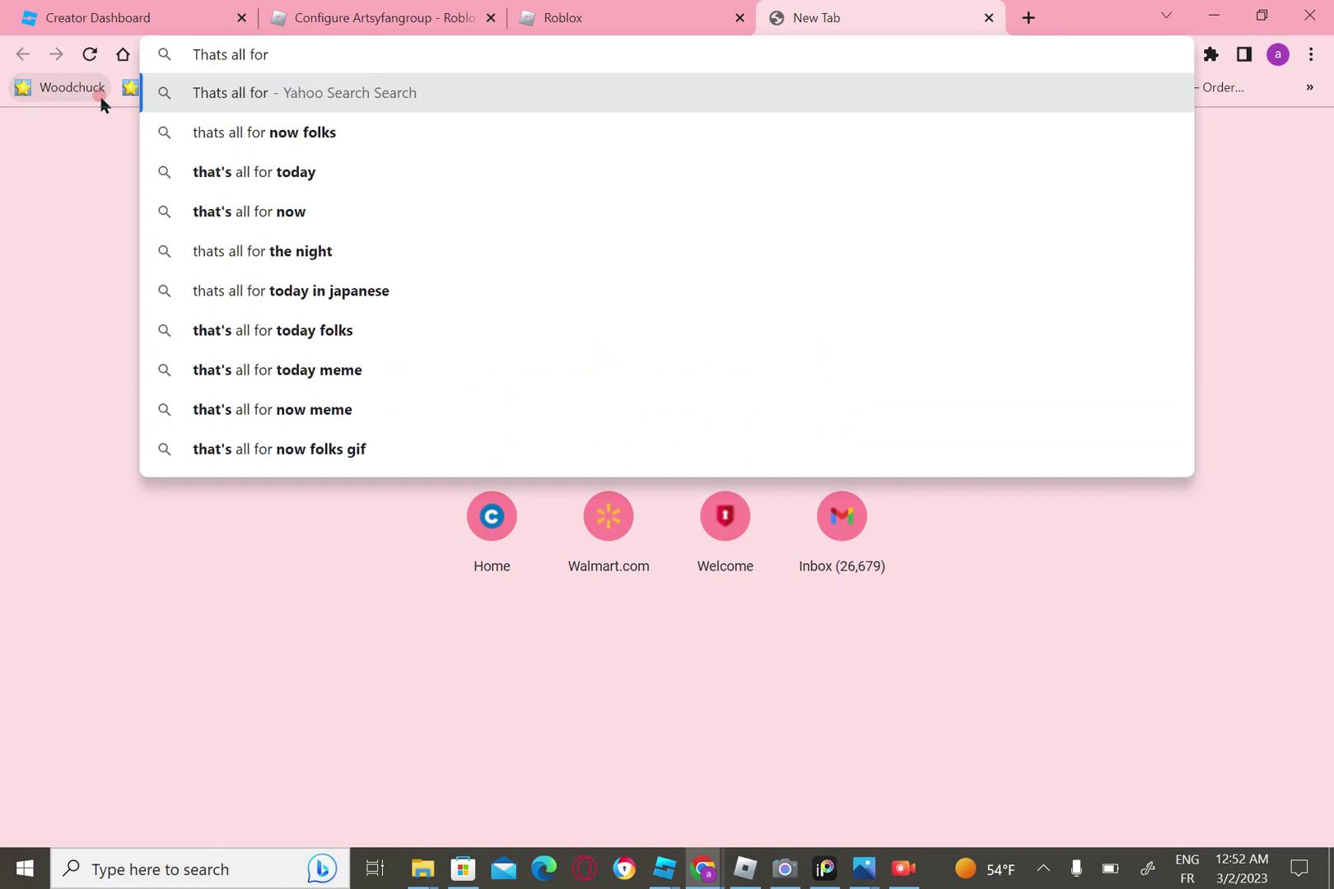
type("today")
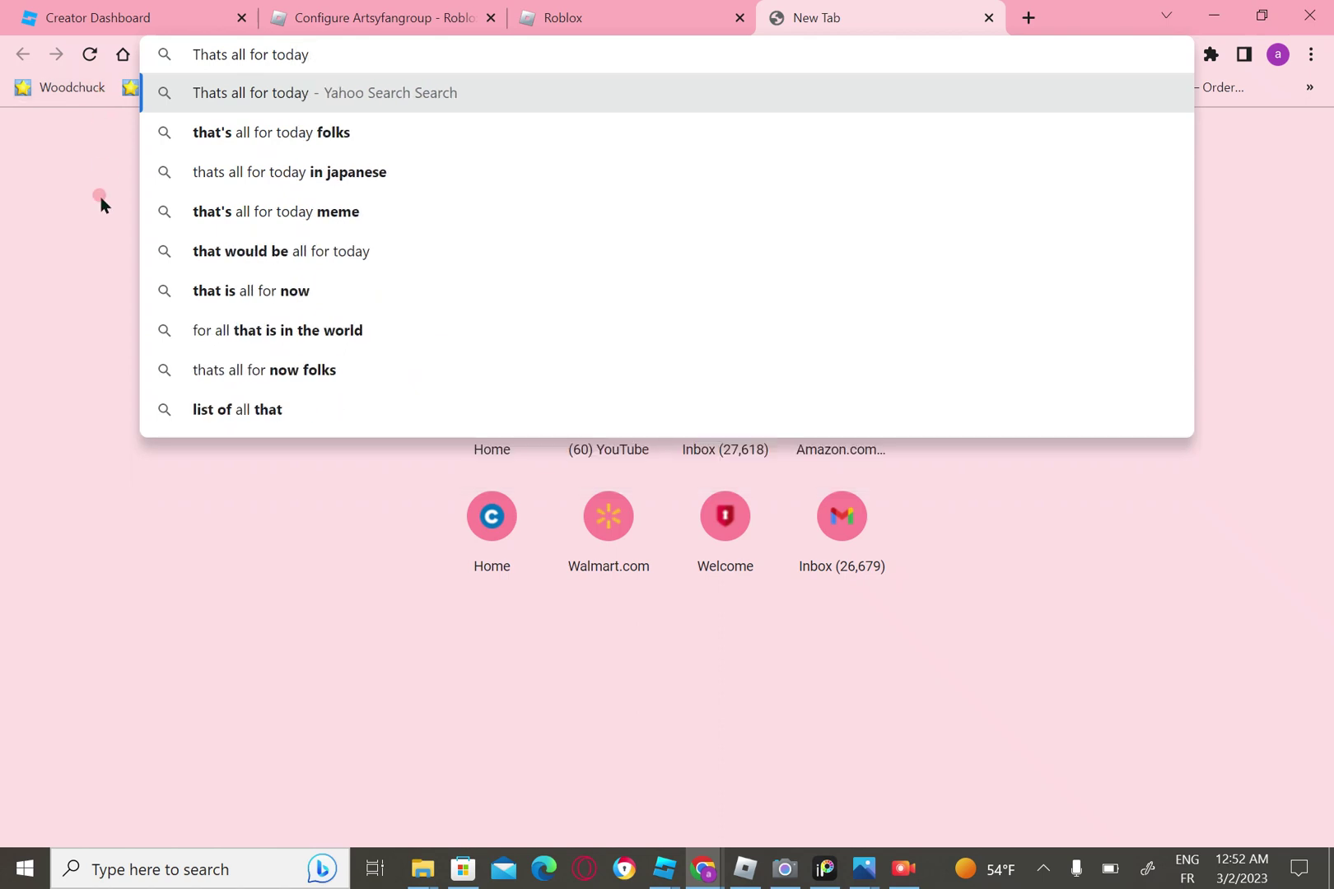
type(" Bye!")
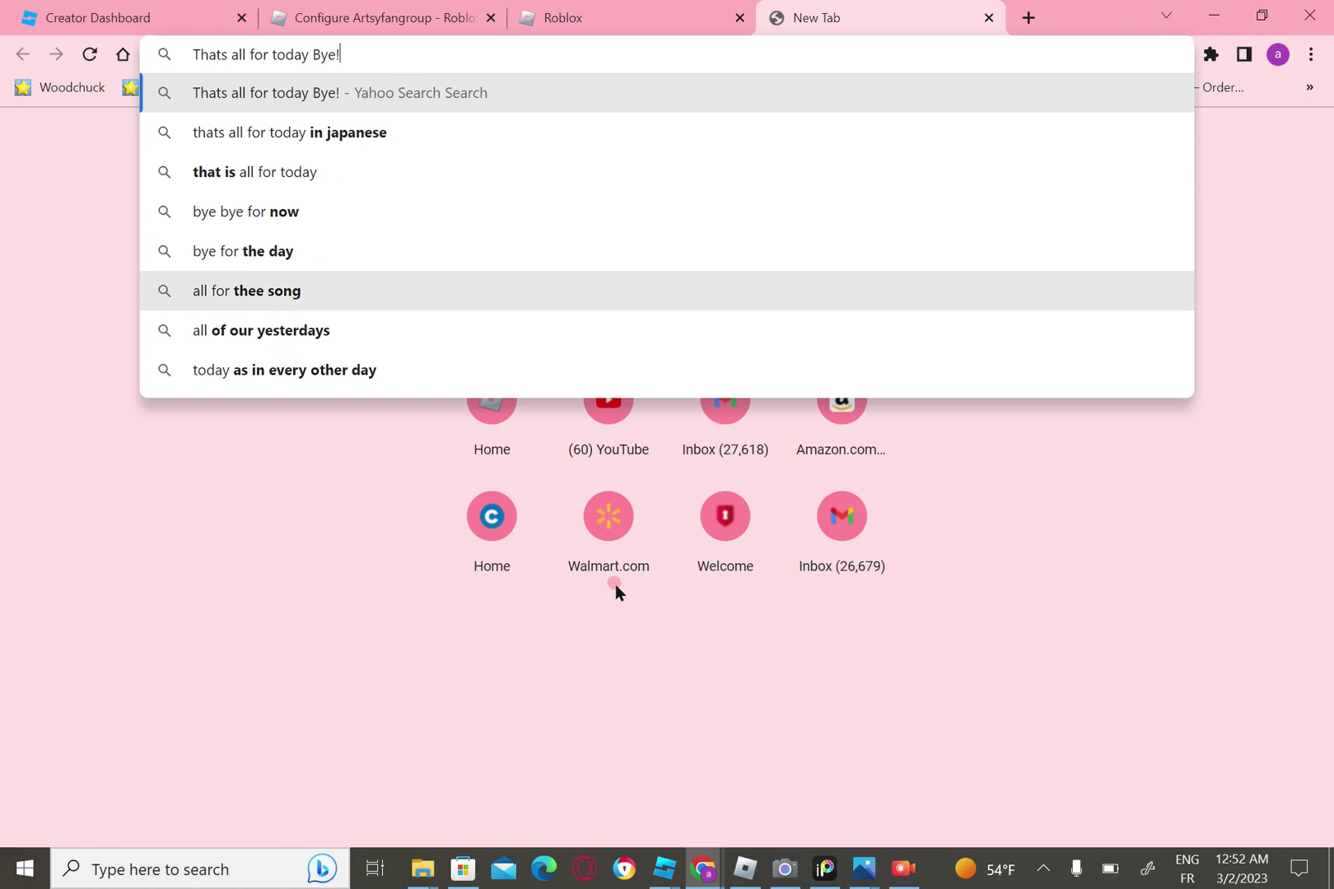
left_click(924, 875)
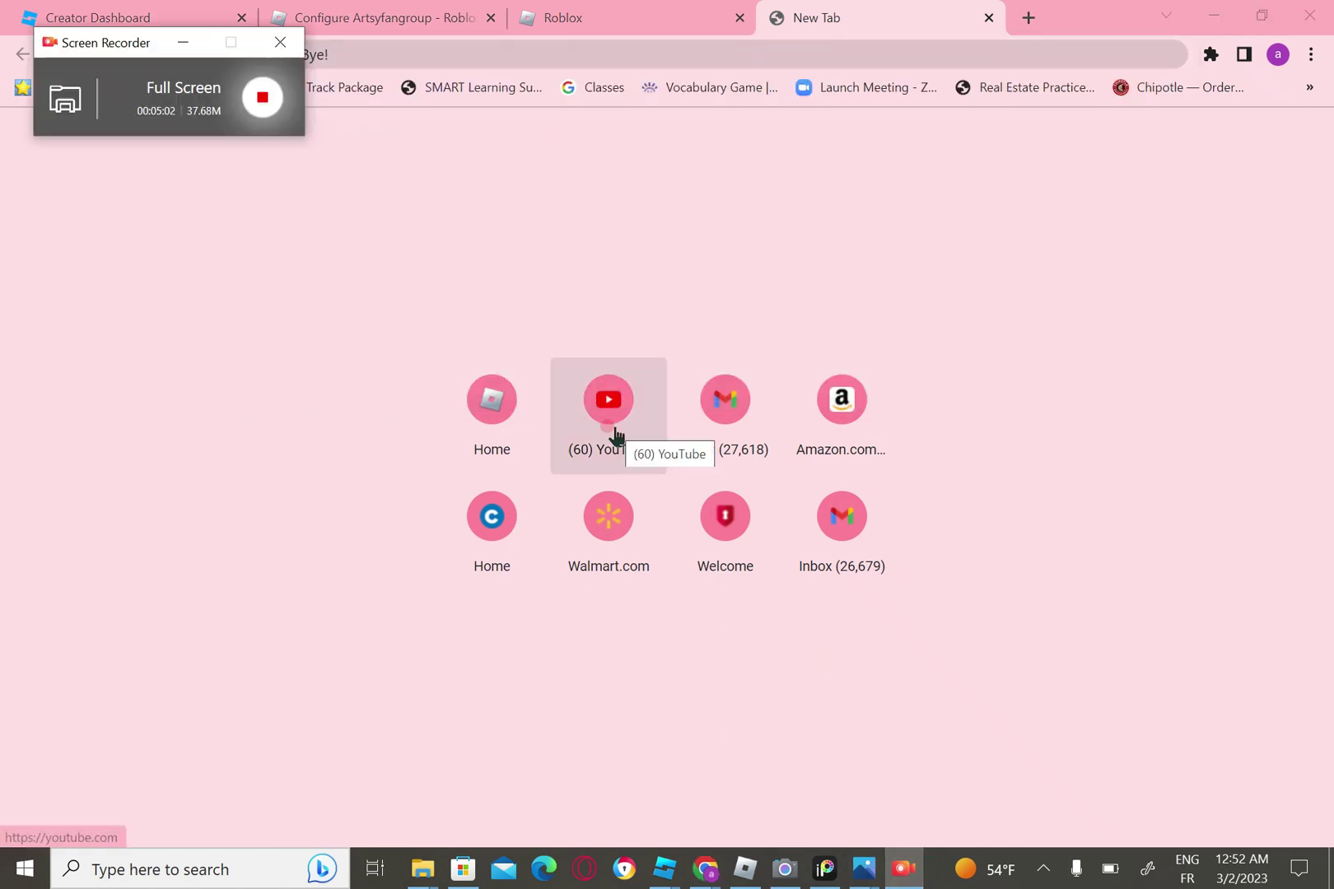